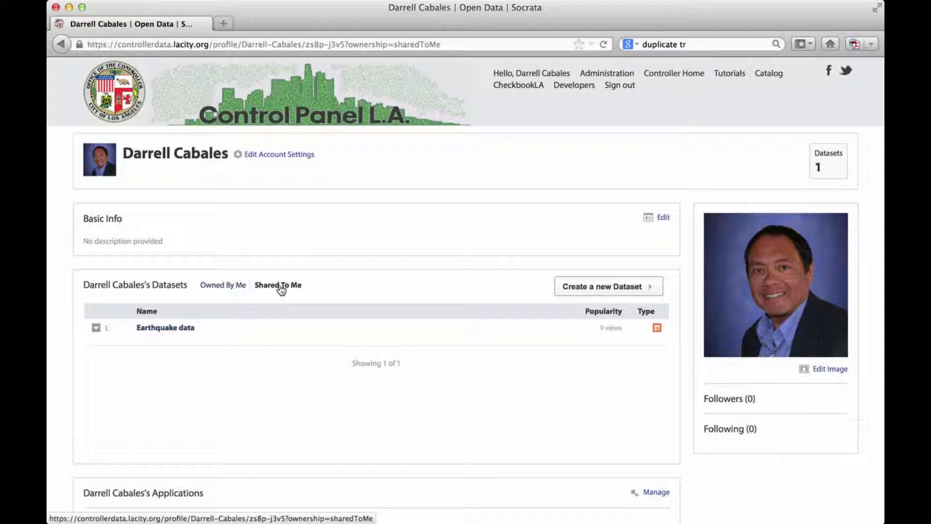
- Open the signed-in account's profile page with its list of owned datasets
{"action": "left_click", "coordinate": [523, 74]}
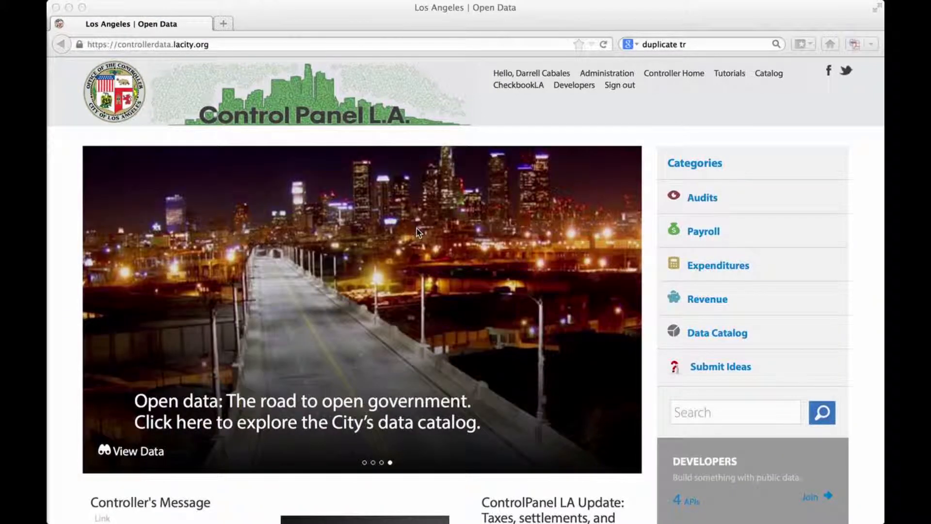
{"action": "left_click", "coordinate": [527, 73]}
{"action": "left_click", "coordinate": [529, 76]}
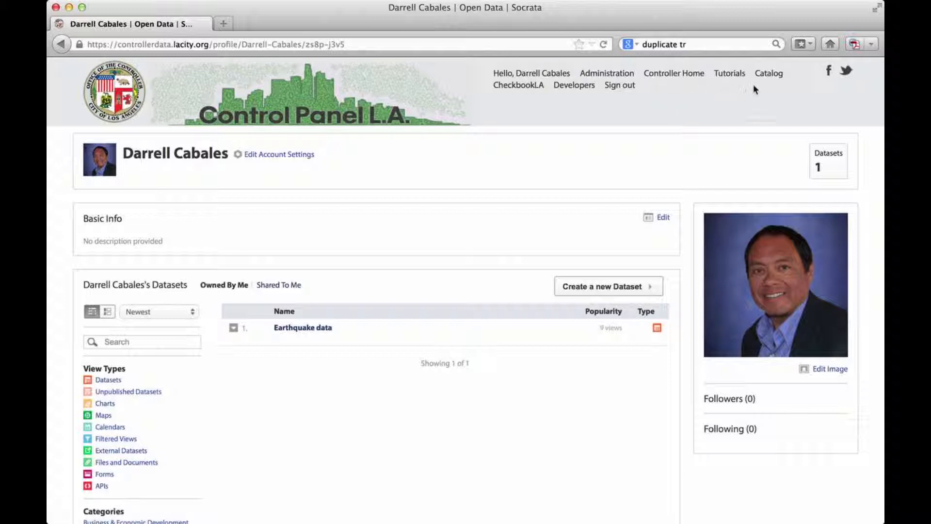
- Open the data catalog and look at the available sort orders for the datasets and views
{"action": "left_click", "coordinate": [766, 76]}
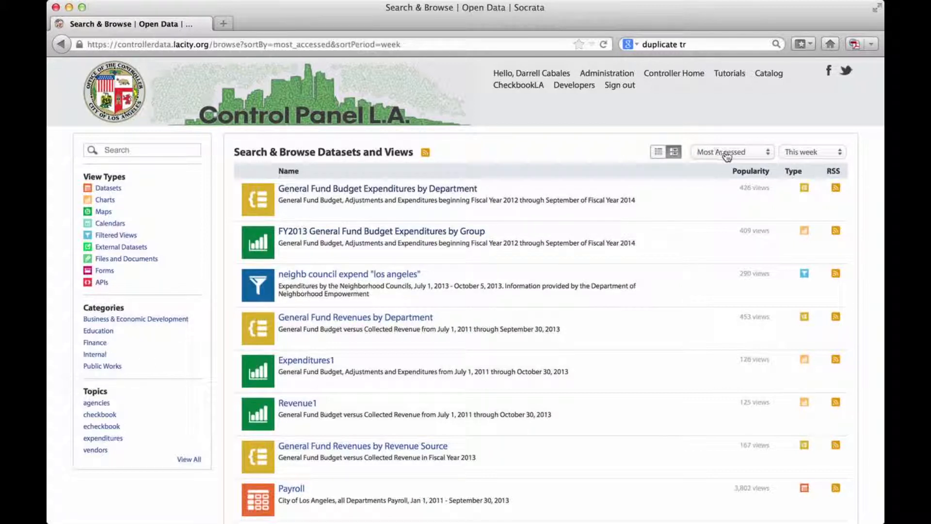
{"action": "left_click", "coordinate": [769, 152]}
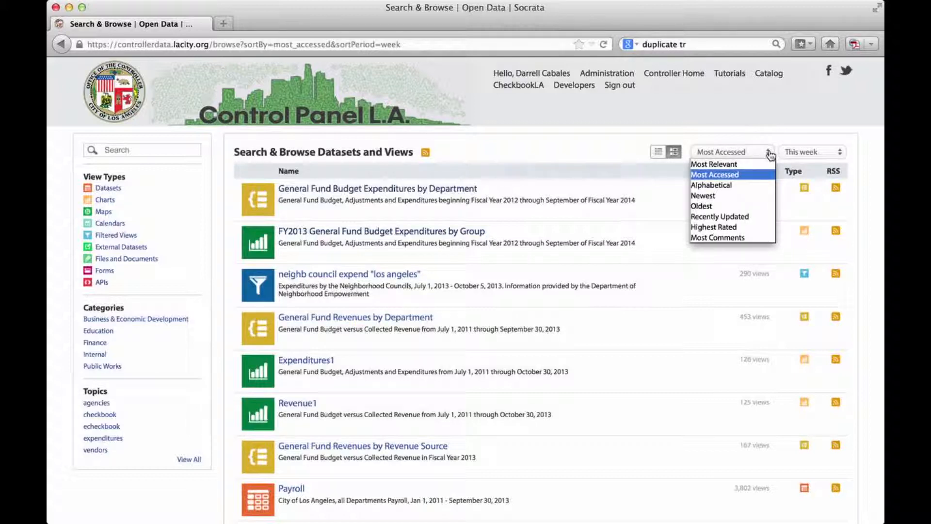
{"action": "left_click", "coordinate": [769, 153]}
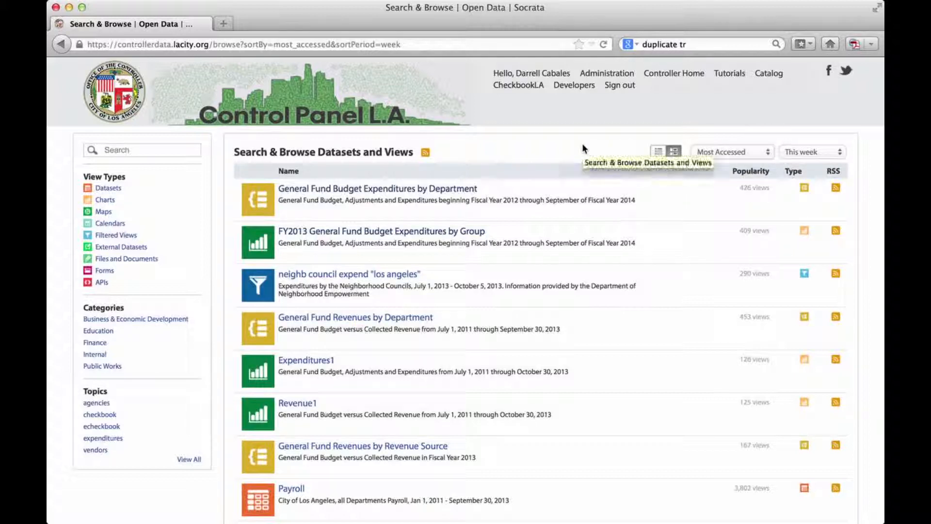
- Limit the catalog to the Datasets view type and clear all filter options again
{"action": "left_click", "coordinate": [154, 150]}
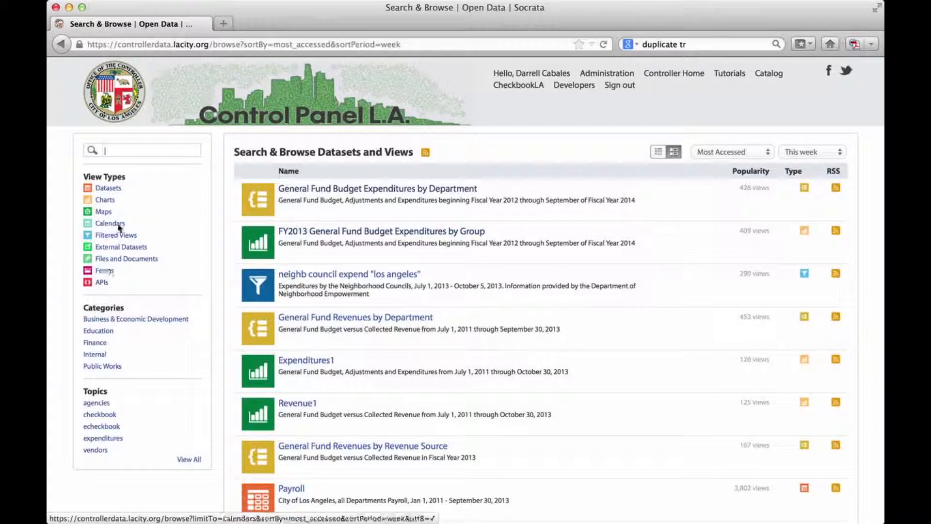
{"action": "left_click", "coordinate": [107, 188]}
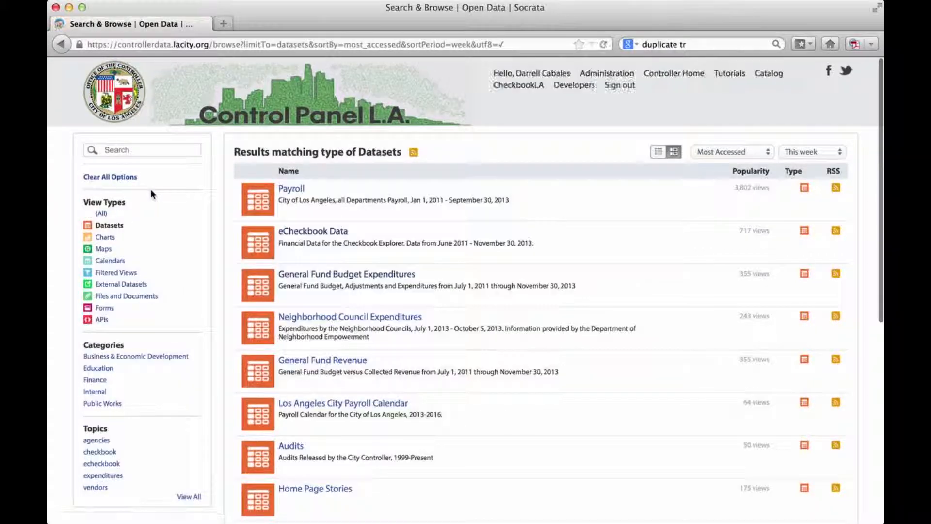
{"action": "left_click", "coordinate": [122, 179]}
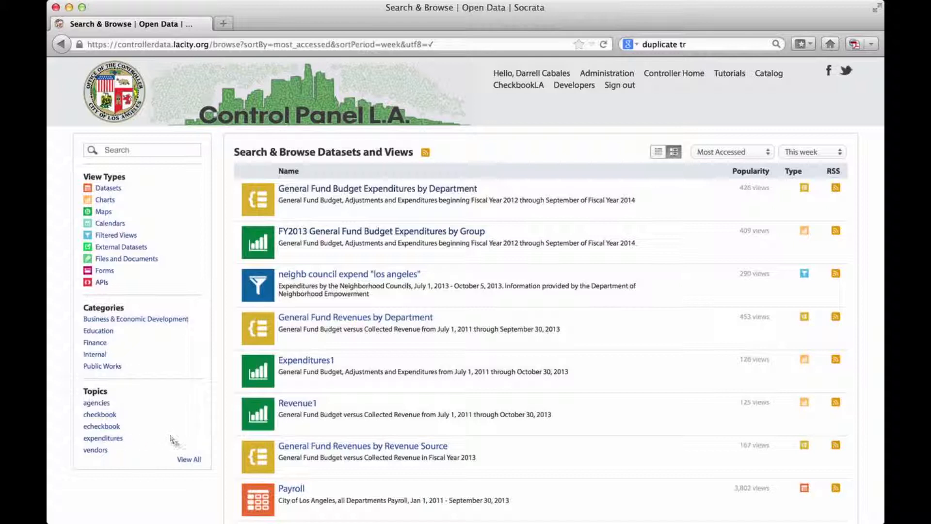
- View the complete list of catalog topics and close it
{"action": "left_click", "coordinate": [185, 462]}
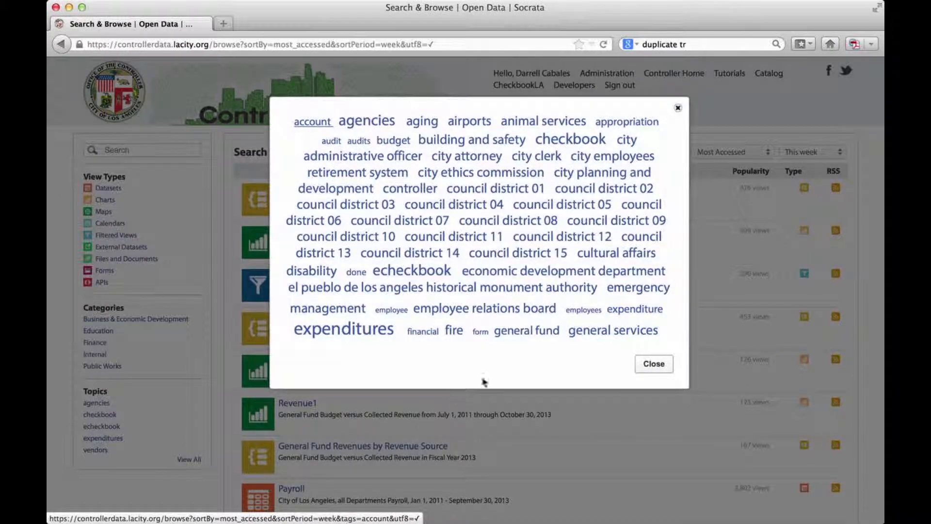
{"action": "left_click", "coordinate": [651, 368]}
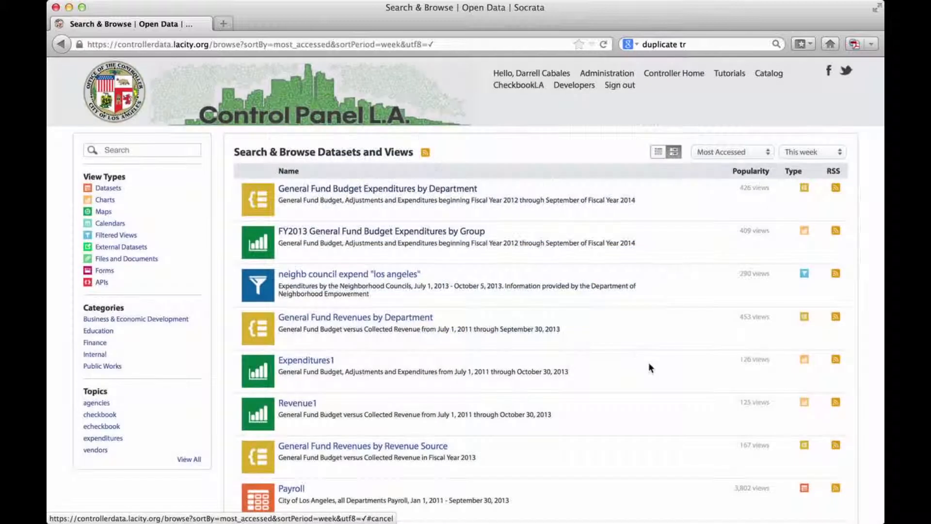
- Search the catalog for "budget" and look through the first page of results
{"action": "left_click", "coordinate": [172, 151]}
{"action": "type", "text": "budget"}
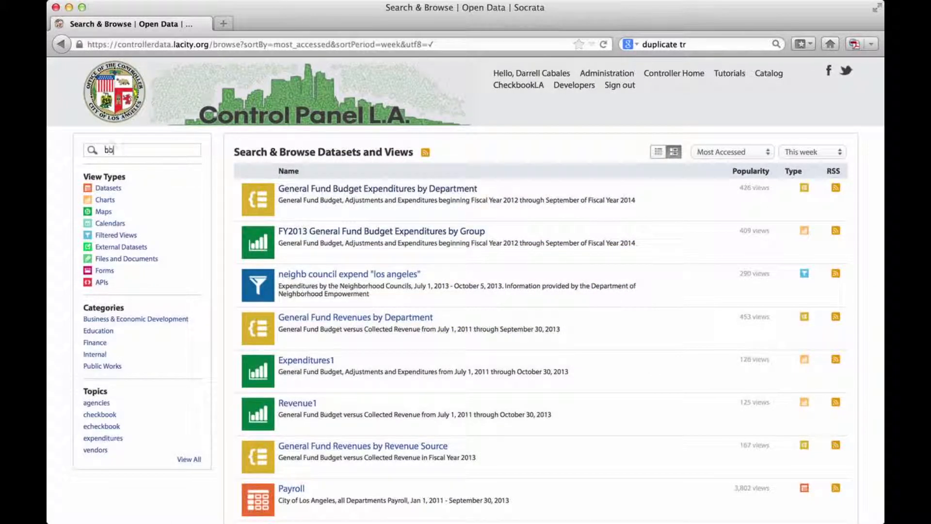
{"action": "key", "text": "Return"}
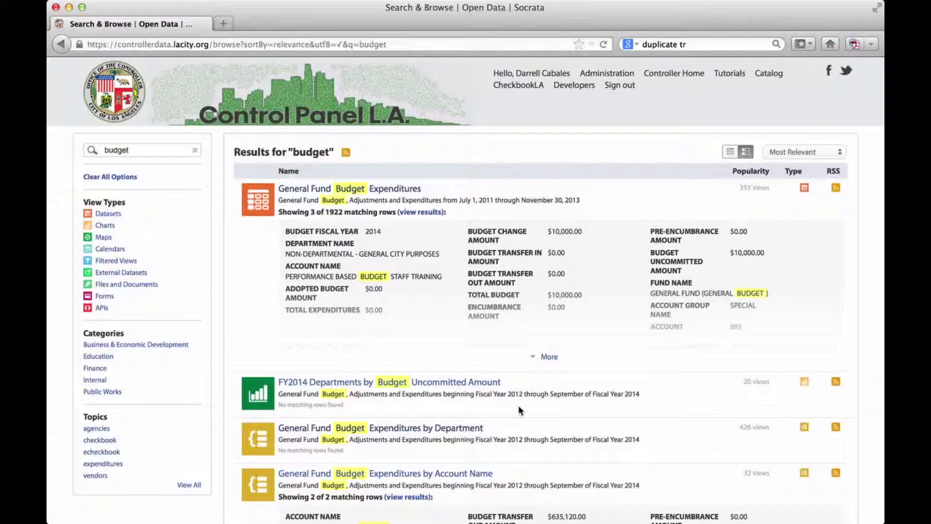
{"action": "scroll", "coordinate": [518, 410], "scroll_direction": "down", "scroll_amount": 15}
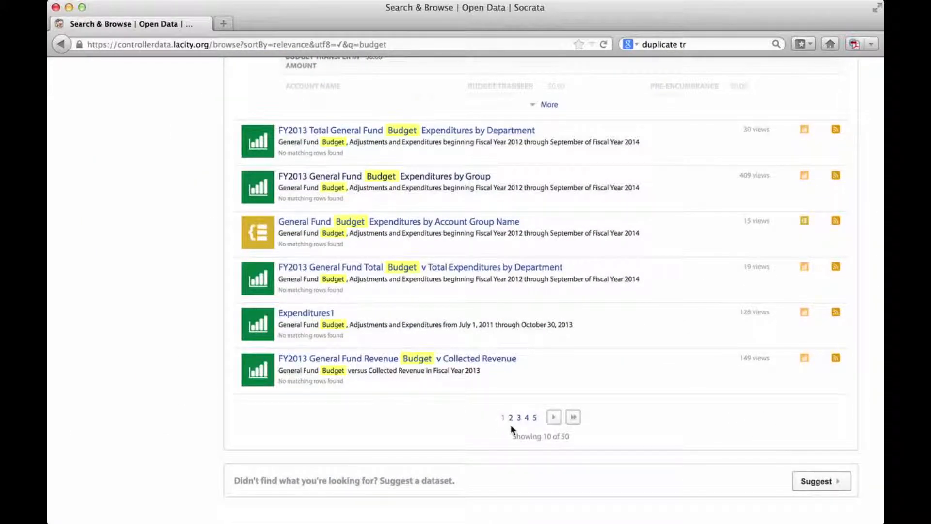
{"action": "scroll", "coordinate": [507, 242], "scroll_direction": "up", "scroll_amount": 15}
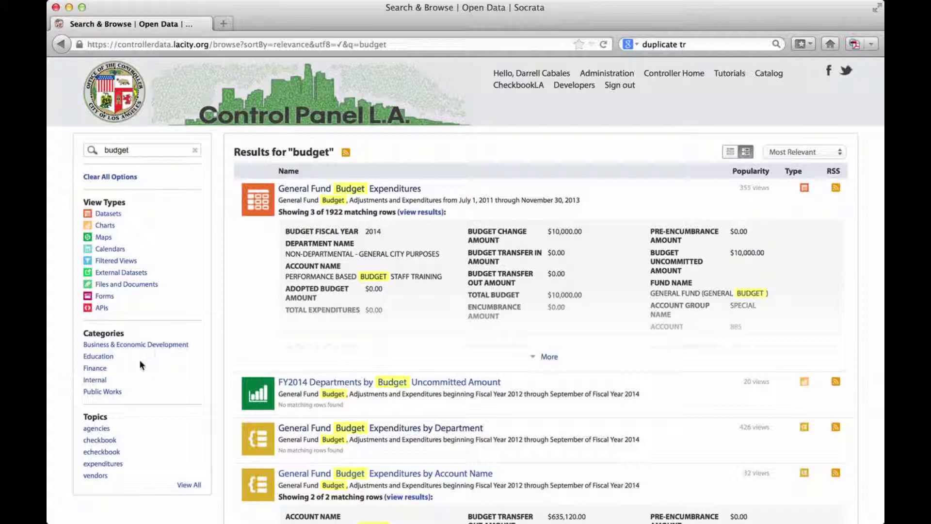
- Restrict the budget search results to the Datasets view type and review the matching datasets
{"action": "left_click", "coordinate": [114, 216]}
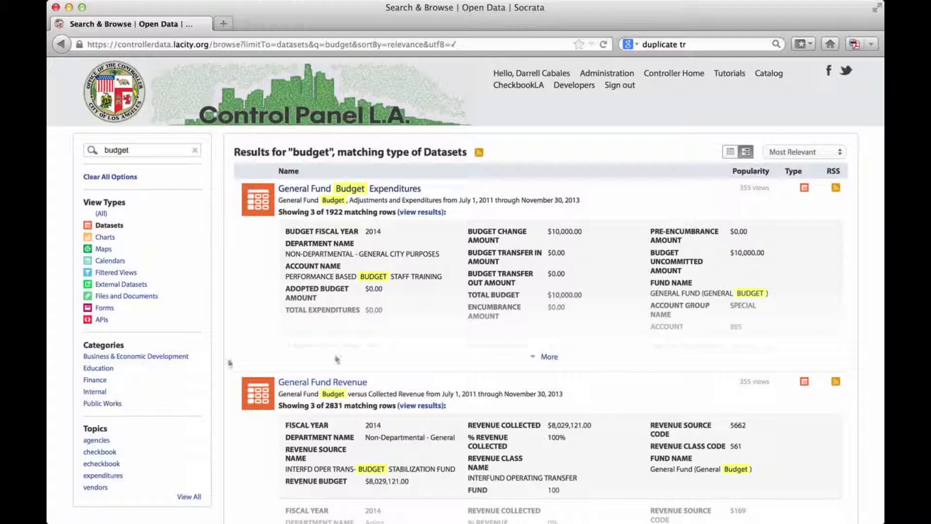
{"action": "scroll", "coordinate": [445, 353], "scroll_direction": "down", "scroll_amount": 1}
{"action": "scroll", "coordinate": [444, 353], "scroll_direction": "down", "scroll_amount": 15}
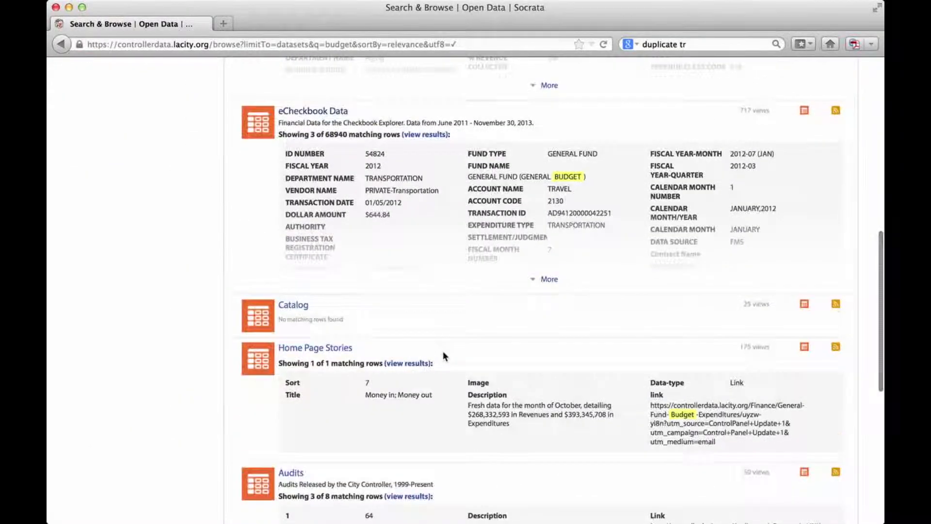
{"action": "scroll", "coordinate": [442, 351], "scroll_direction": "down", "scroll_amount": 3}
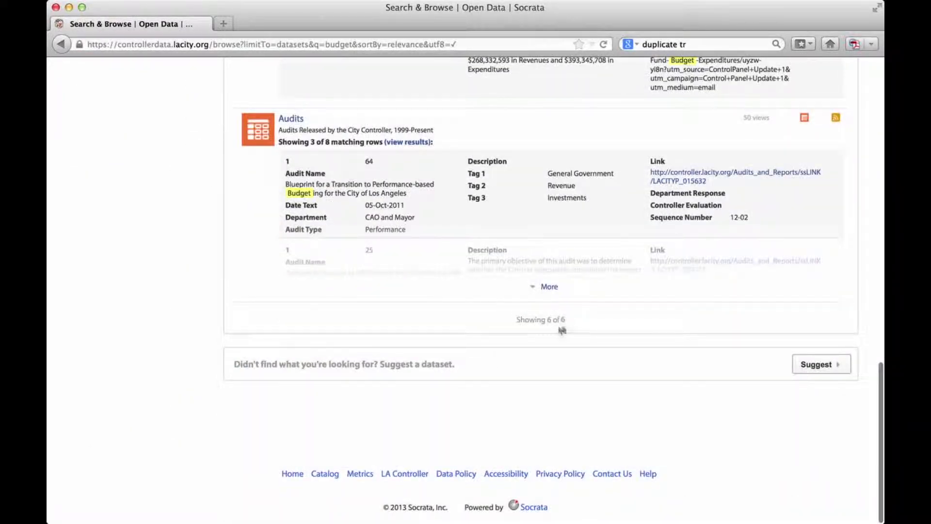
{"action": "scroll", "coordinate": [370, 248], "scroll_direction": "up", "scroll_amount": 20}
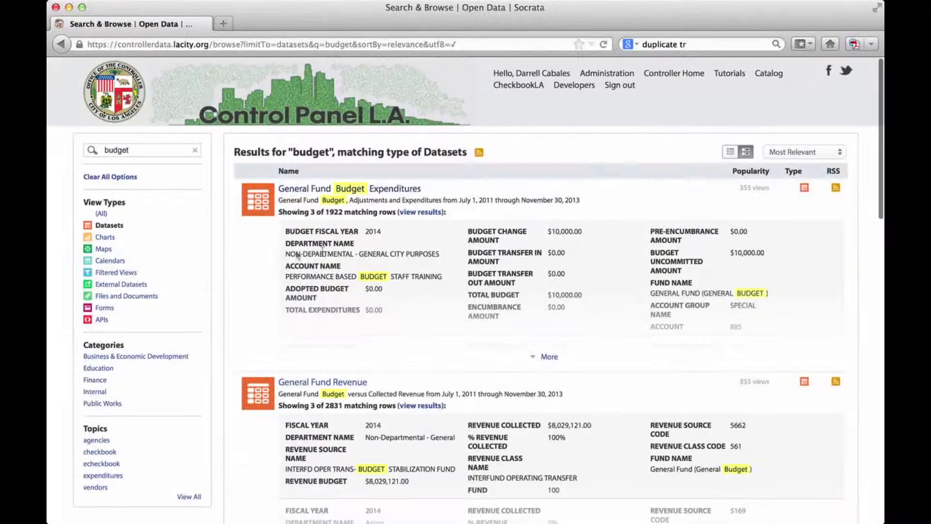
- Narrow the budget dataset results to the Finance category and the vendors topic
{"action": "left_click", "coordinate": [101, 382]}
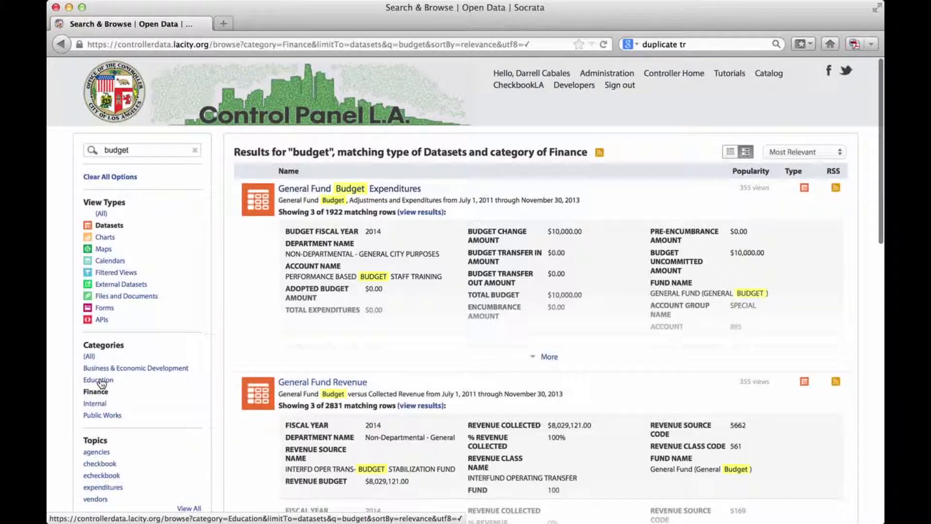
{"action": "left_click", "coordinate": [97, 499]}
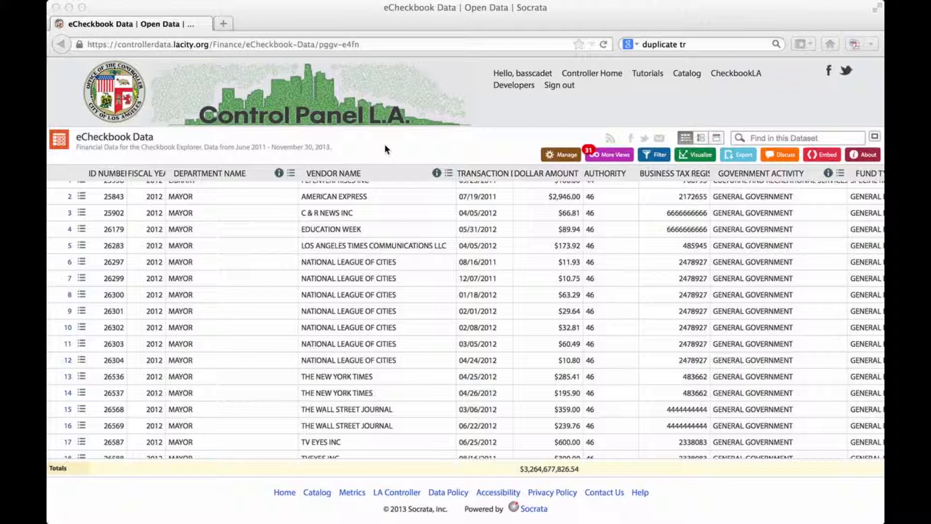
- Hide the ID NUMBER and FISCAL YEAR columns in the eCheckbook Data view and revert the unsaved view
{"action": "left_click", "coordinate": [386, 145]}
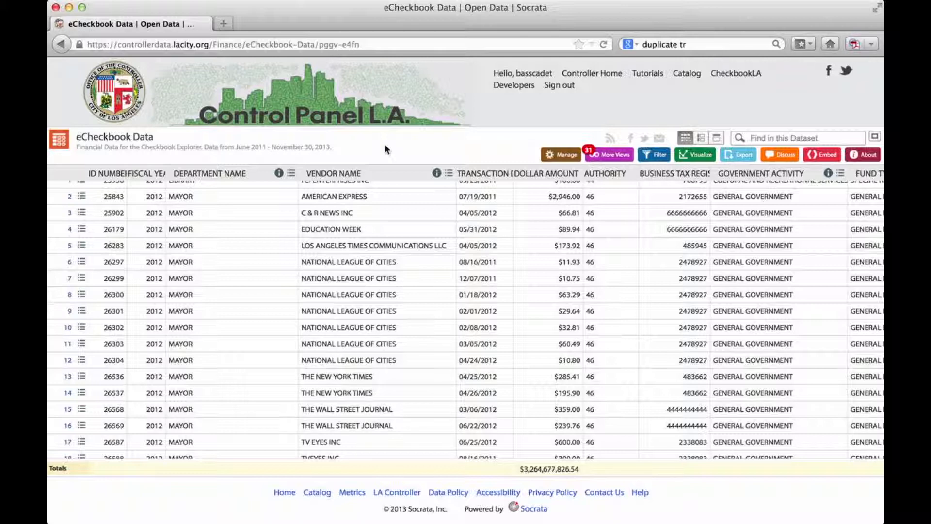
{"action": "left_click", "coordinate": [562, 156]}
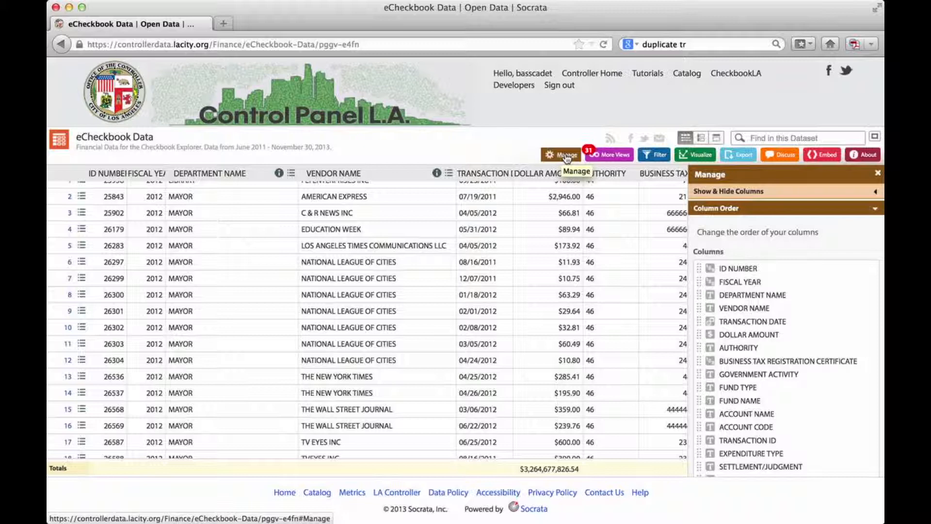
{"action": "left_click", "coordinate": [709, 194]}
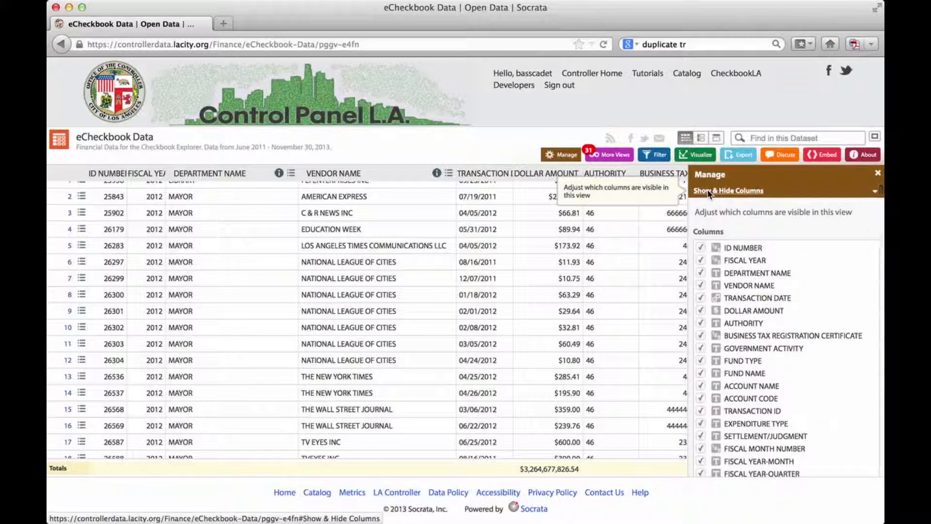
{"action": "left_click", "coordinate": [701, 247]}
{"action": "left_click", "coordinate": [701, 261]}
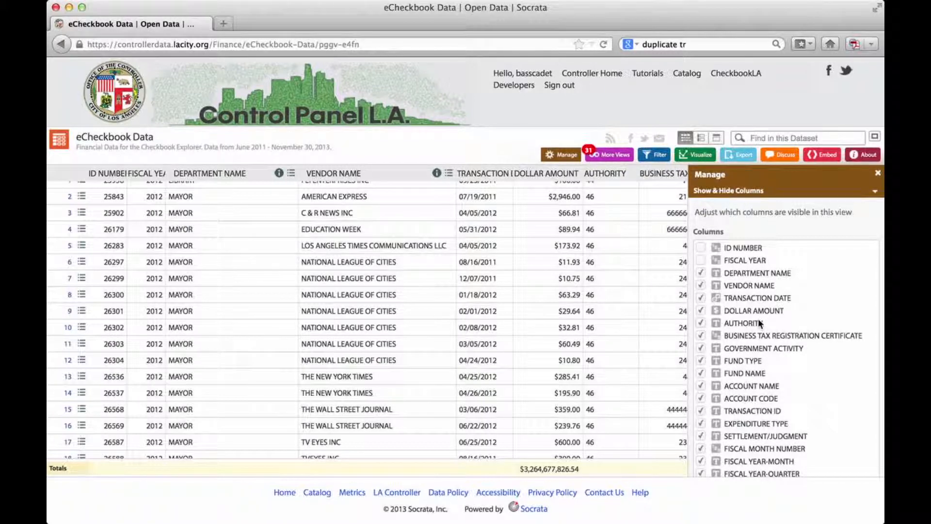
{"action": "scroll", "coordinate": [758, 320], "scroll_direction": "down", "scroll_amount": 3}
{"action": "left_click", "coordinate": [714, 442]}
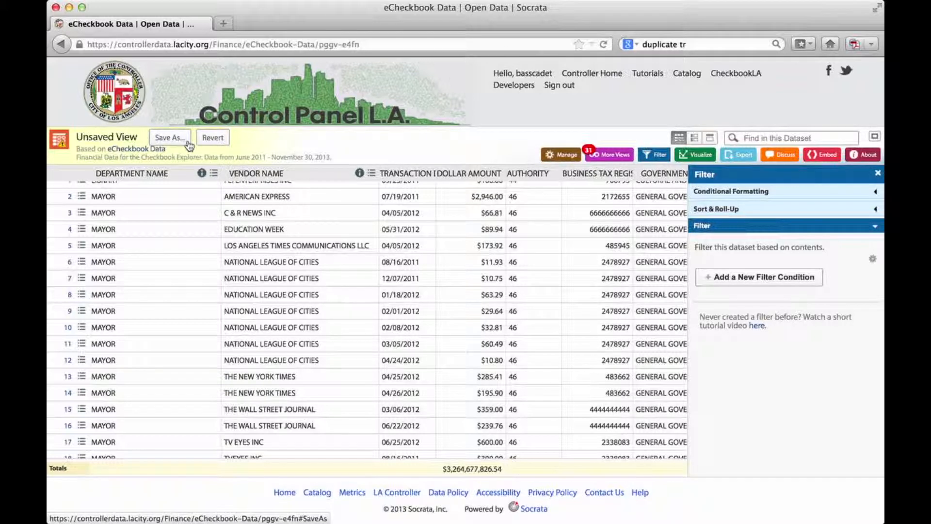
{"action": "left_click", "coordinate": [214, 139]}
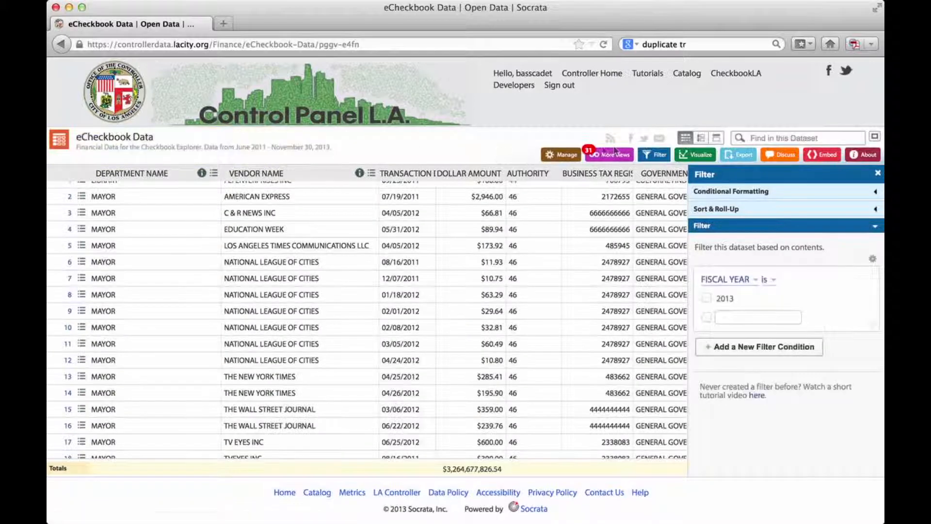
- Move the VENDOR NAME column to the front of the eCheckbook Data table and revert the unsaved view
{"action": "left_click", "coordinate": [562, 156]}
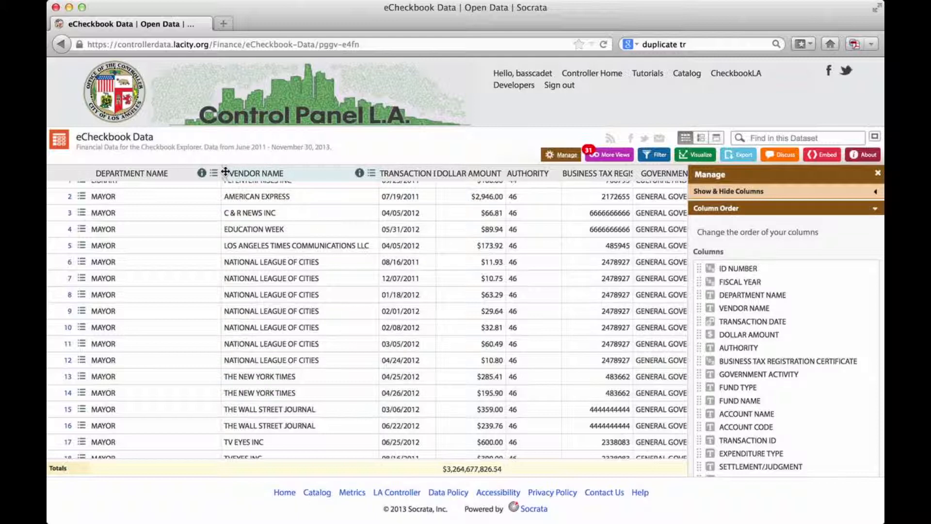
{"action": "left_click_drag", "start_coordinate": [225, 172], "coordinate": [103, 172]}
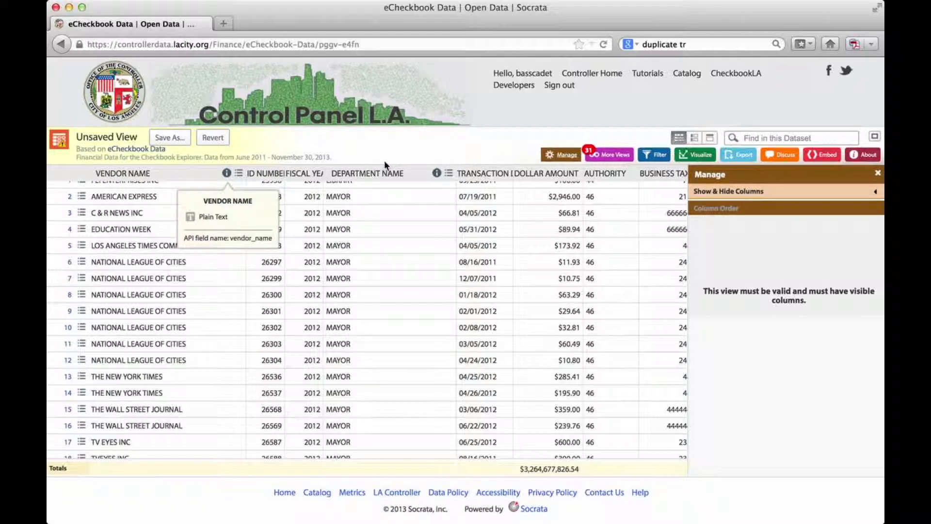
{"action": "left_click", "coordinate": [219, 144]}
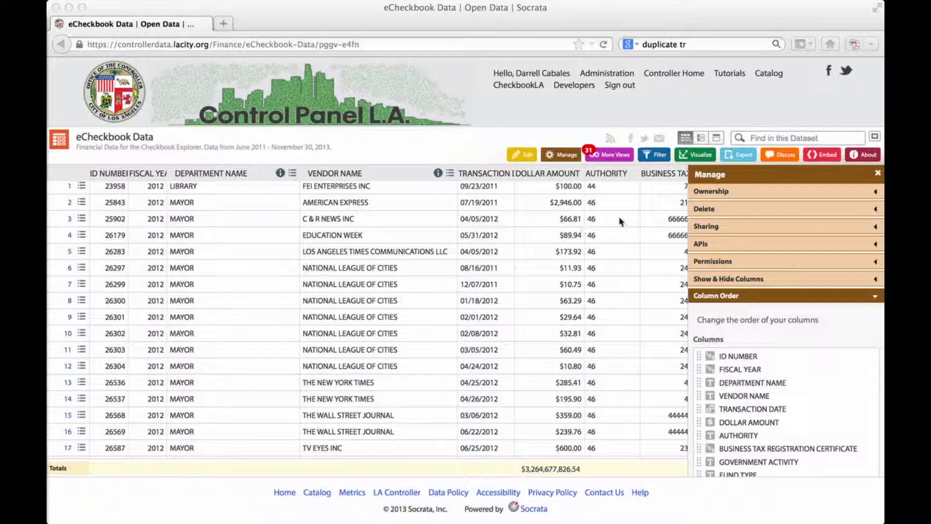
- Review the eCheckbook dataset's management settings for Ownership, Delete, Sharing, APIs and Permissions
{"action": "left_click", "coordinate": [704, 191]}
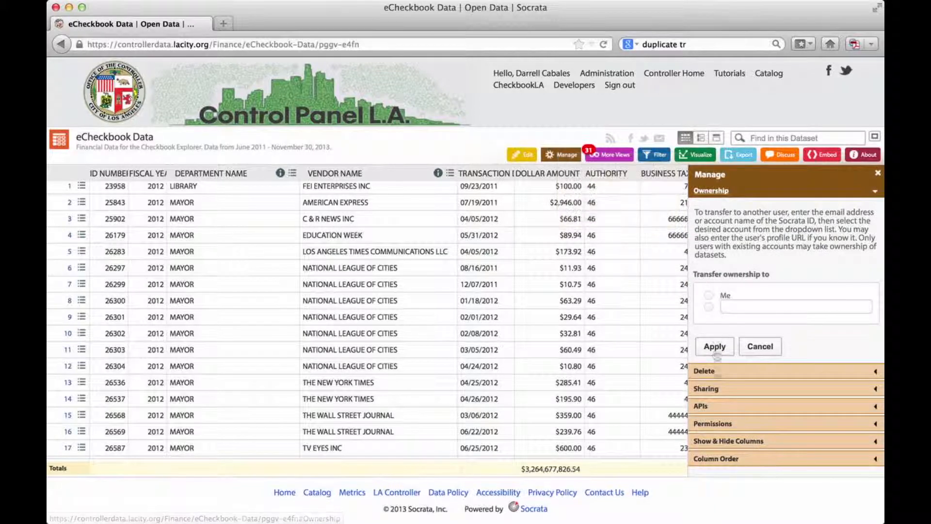
{"action": "left_click", "coordinate": [710, 373]}
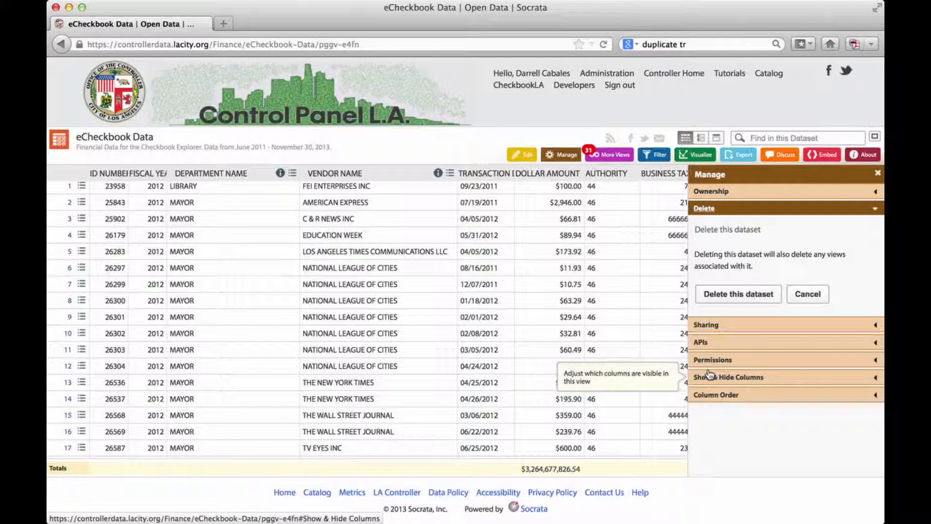
{"action": "left_click", "coordinate": [708, 329]}
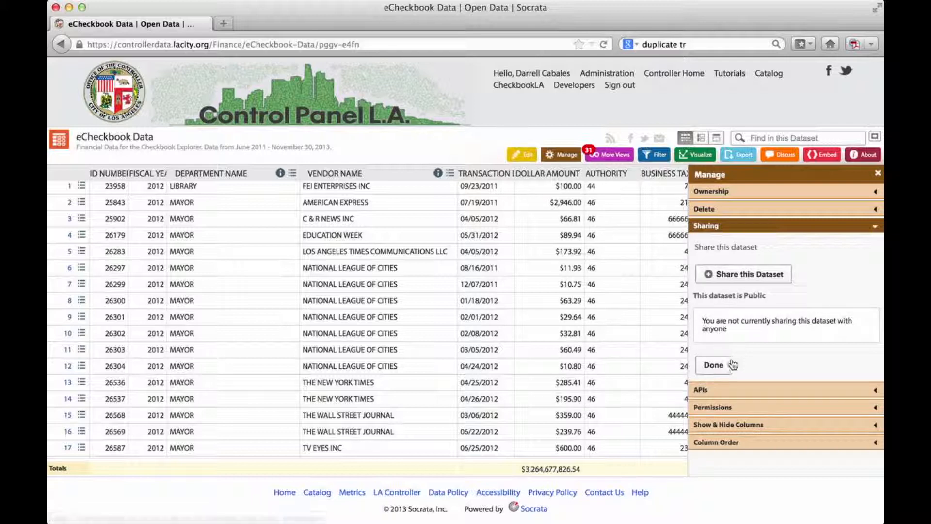
{"action": "left_click", "coordinate": [703, 391]}
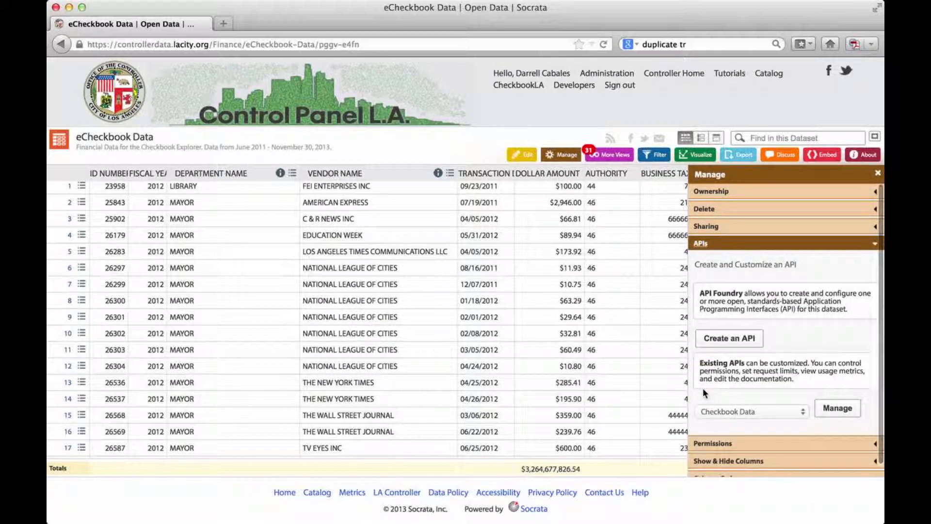
{"action": "left_click", "coordinate": [723, 444]}
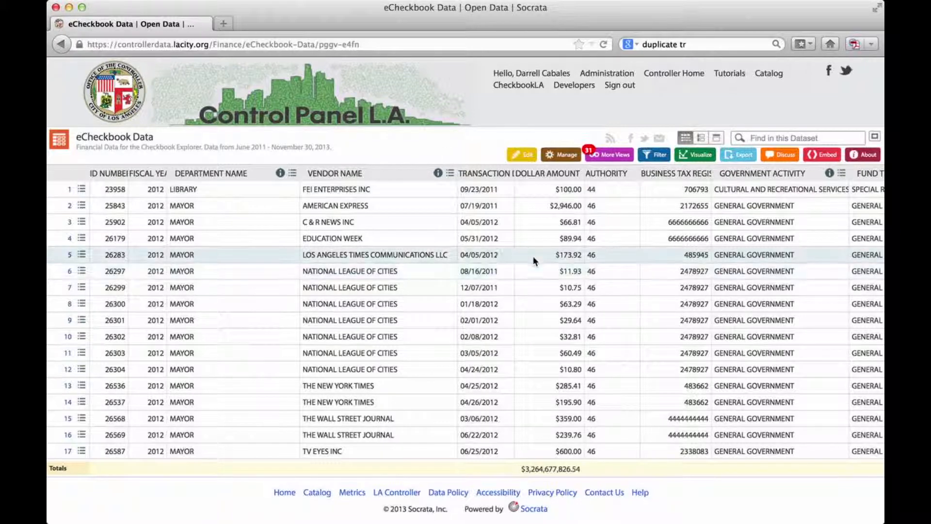
- Sort the eCheckbook Data table by DOLLAR AMOUNT in ascending order
{"action": "left_click", "coordinate": [539, 175]}
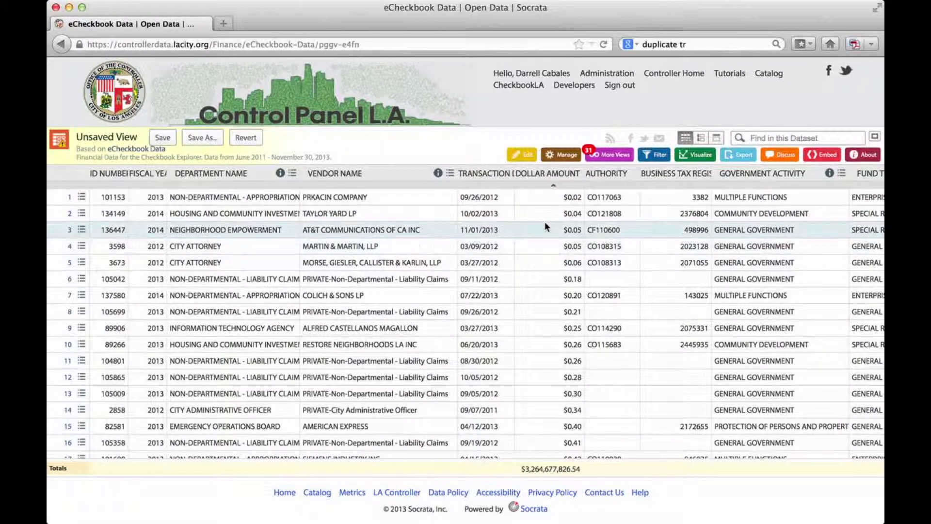
- Sort the eCheckbook Data table by DOLLAR AMOUNT in descending order and revert the unsaved view
{"action": "left_click", "coordinate": [544, 173]}
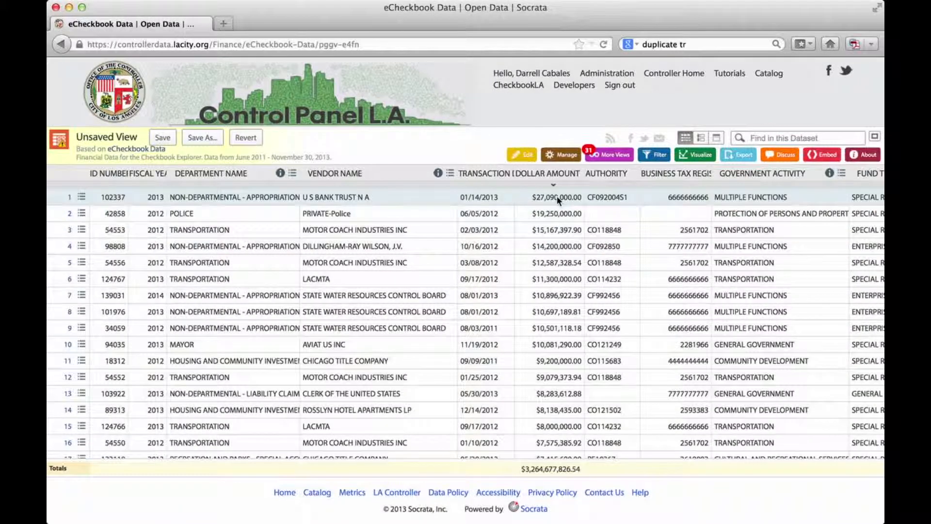
{"action": "left_click", "coordinate": [245, 138]}
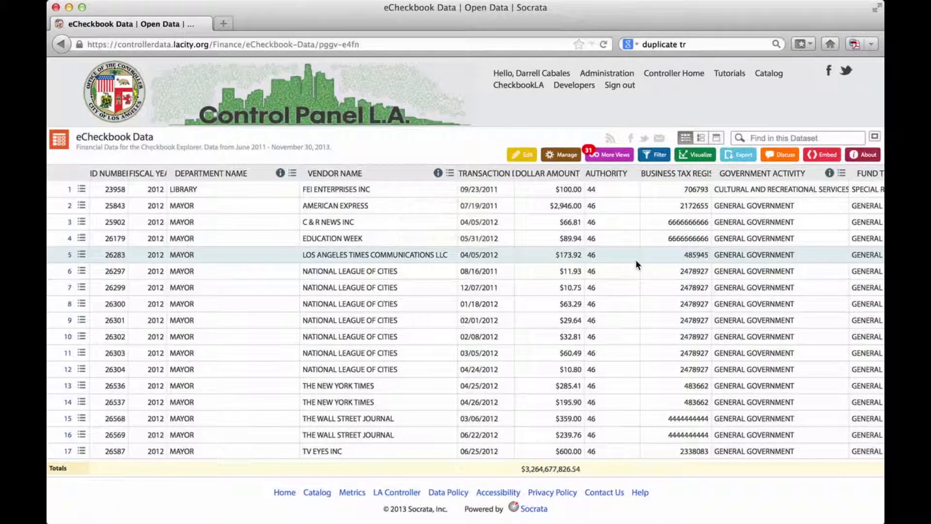
- Apply a multi-column sort to the dataset using VENDOR NAME in ascending order first and DOLLAR AMOUNT second
{"action": "left_click", "coordinate": [660, 156]}
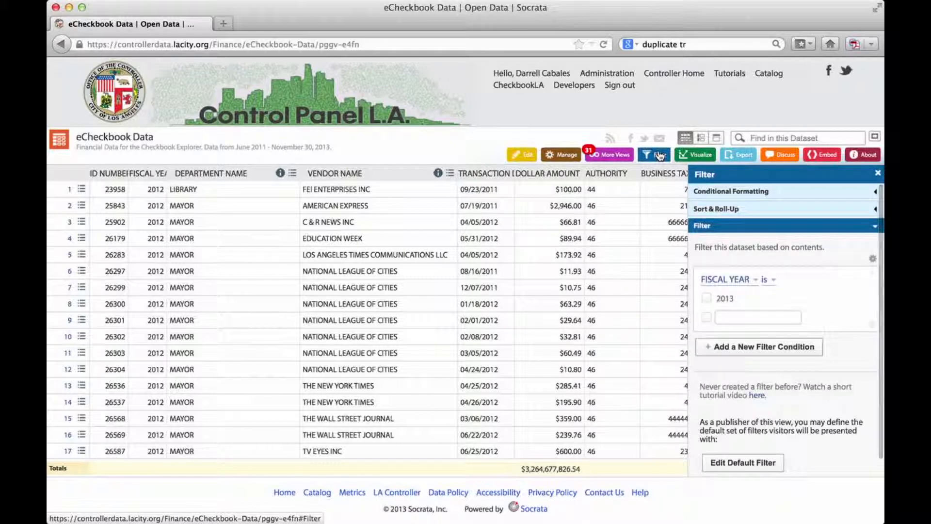
{"action": "left_click", "coordinate": [715, 210]}
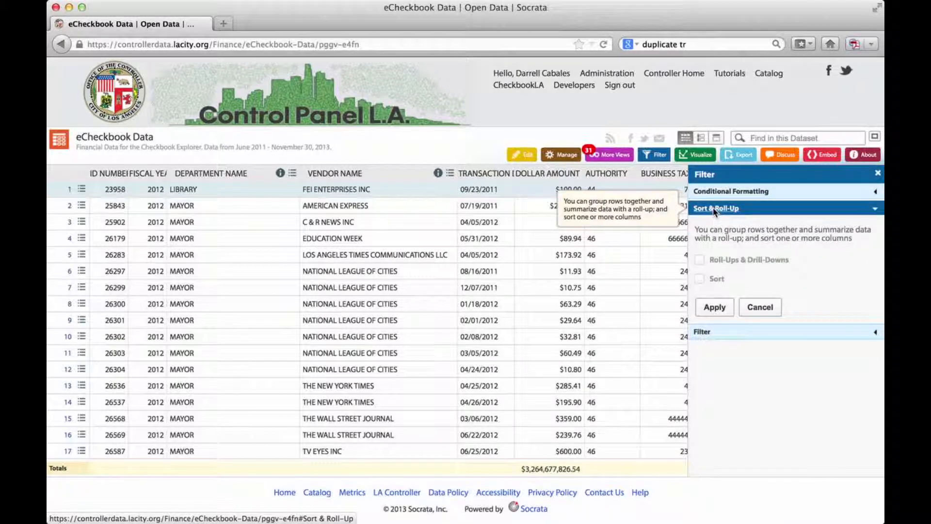
{"action": "left_click", "coordinate": [700, 280]}
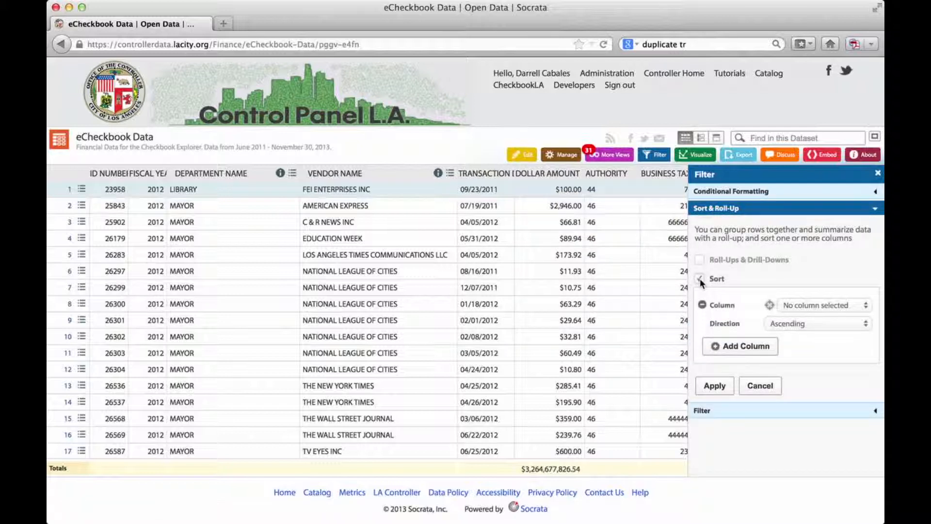
{"action": "left_click", "coordinate": [803, 305]}
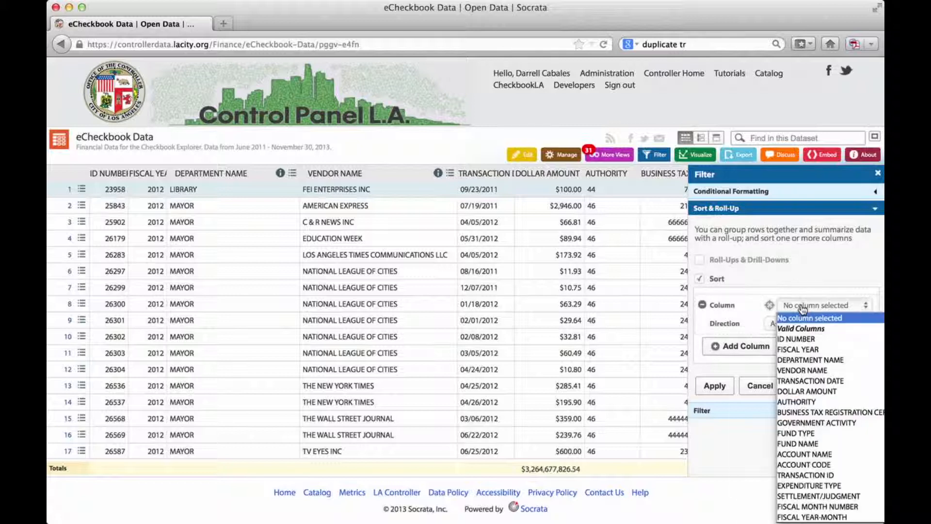
{"action": "left_click", "coordinate": [800, 370]}
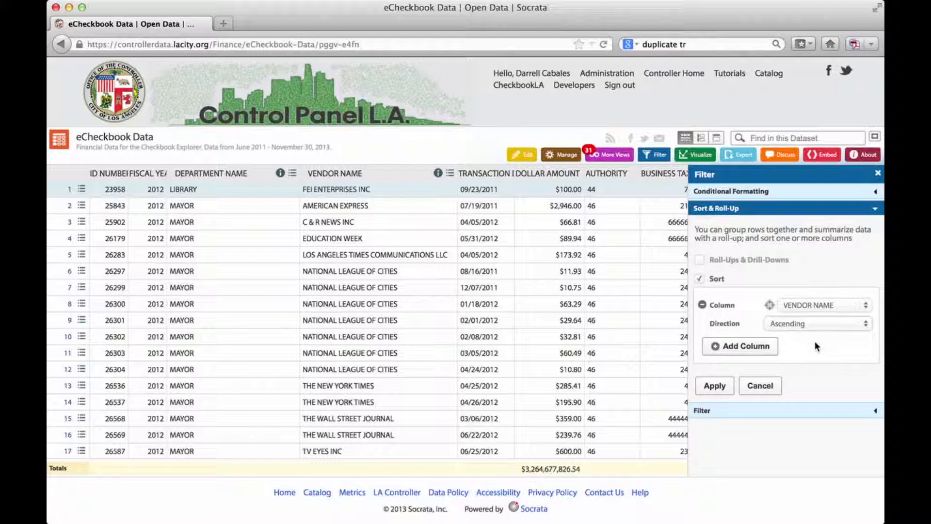
{"action": "left_click", "coordinate": [762, 347]}
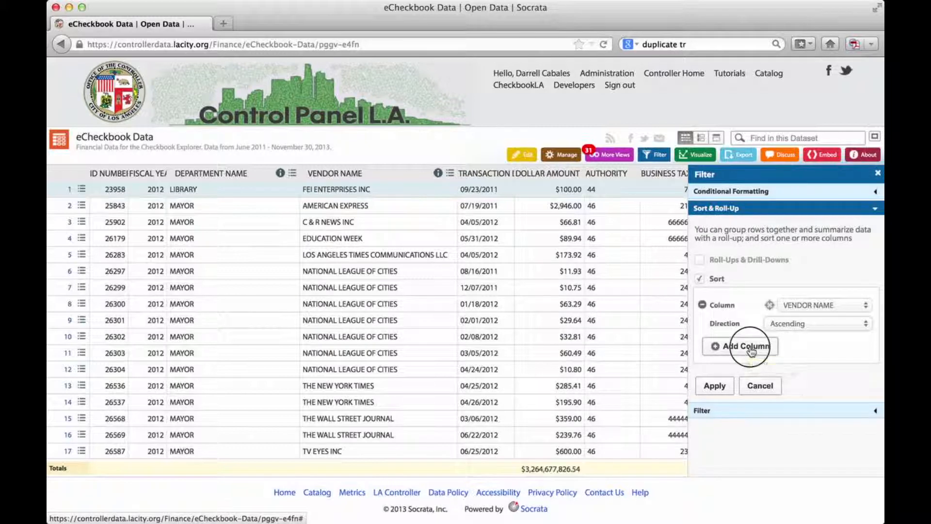
{"action": "left_click", "coordinate": [793, 350]}
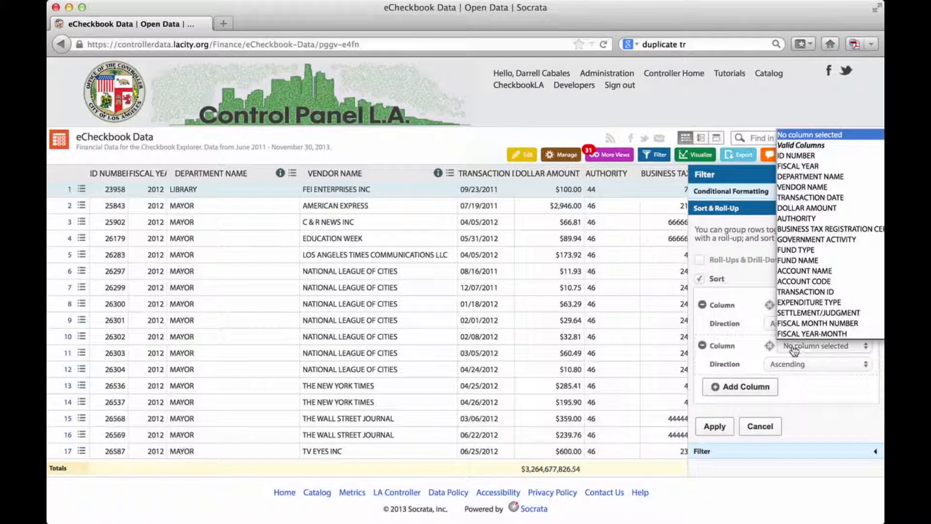
{"action": "left_click", "coordinate": [798, 208]}
{"action": "left_click", "coordinate": [716, 427]}
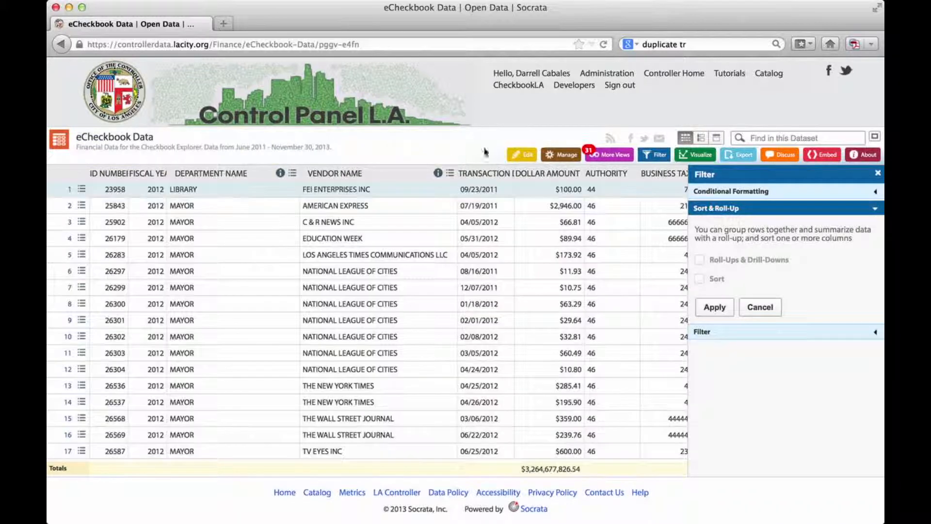
- Filter the dataset to rows where DOLLAR AMOUNT is less than 1000
{"action": "left_click", "coordinate": [705, 332]}
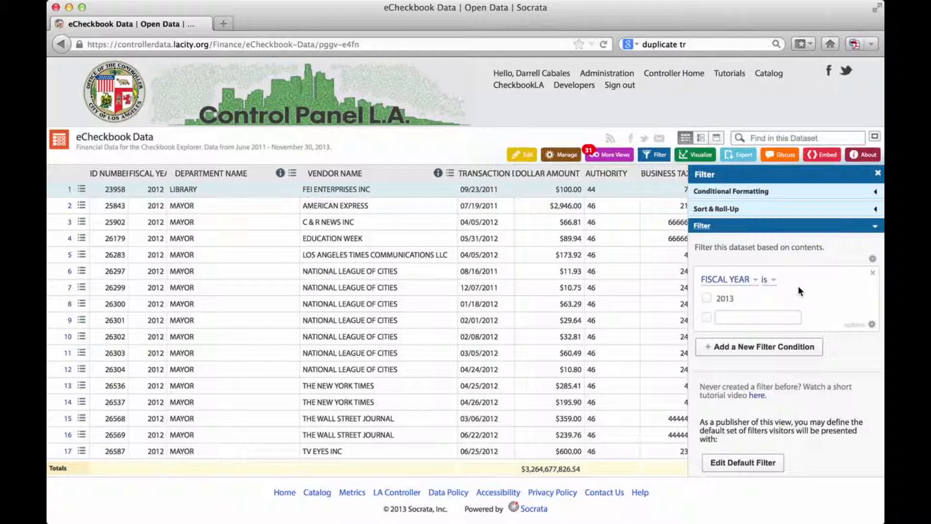
{"action": "left_click", "coordinate": [725, 279]}
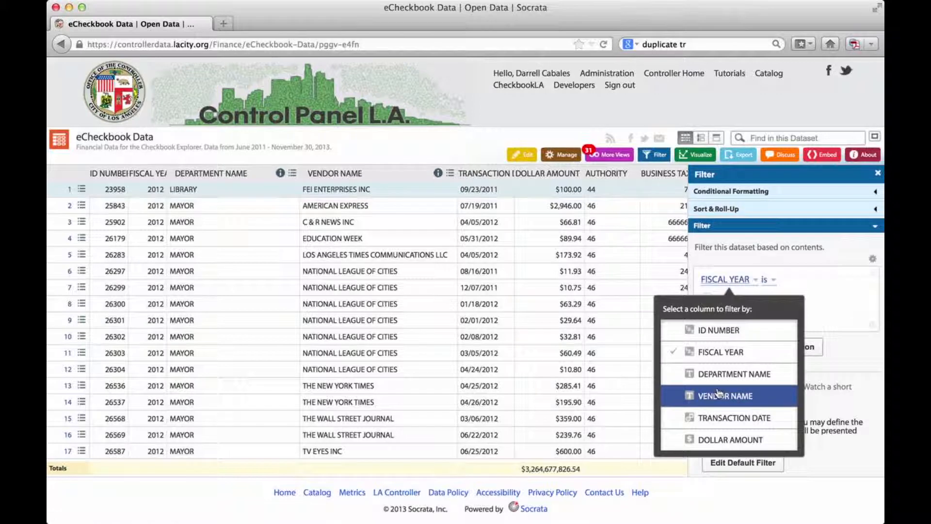
{"action": "scroll", "coordinate": [720, 403], "scroll_direction": "down", "scroll_amount": 1}
{"action": "left_click", "coordinate": [723, 416]}
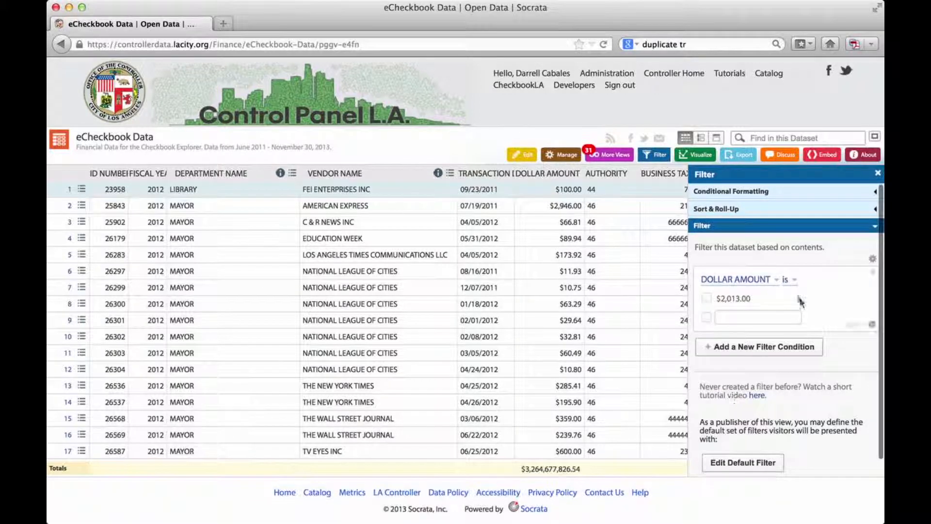
{"action": "left_click", "coordinate": [787, 281]}
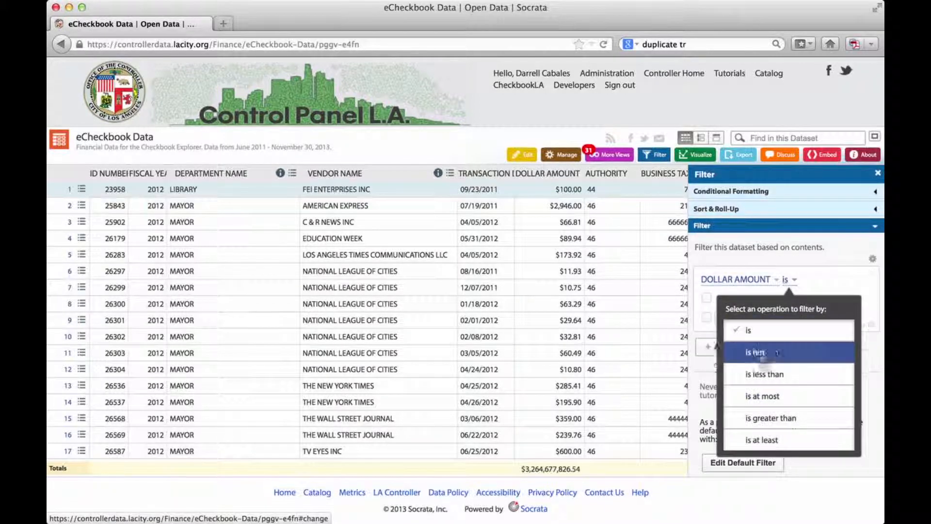
{"action": "left_click", "coordinate": [764, 373]}
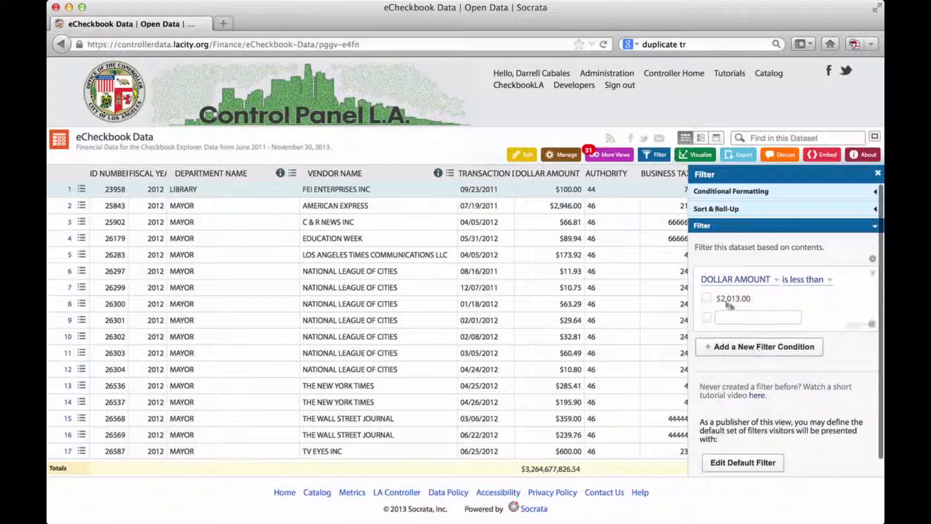
{"action": "left_click", "coordinate": [727, 317]}
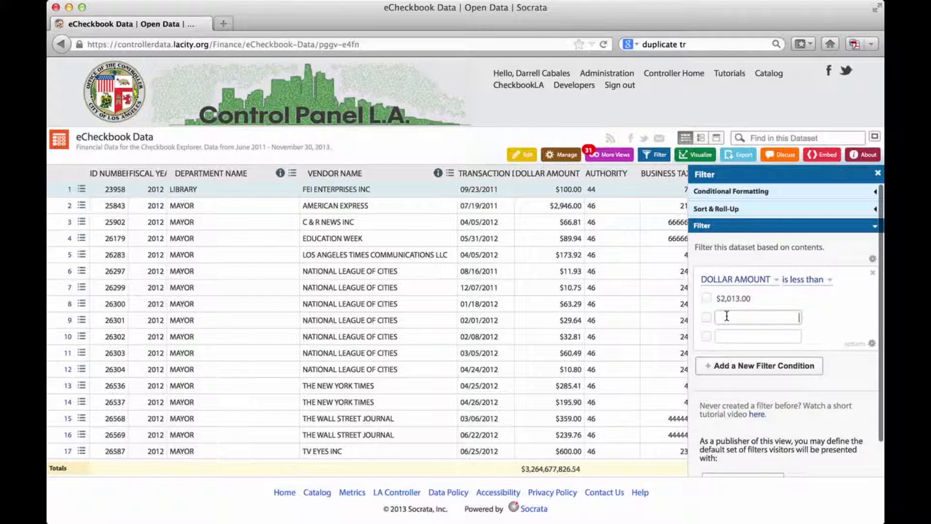
{"action": "type", "text": "1000"}
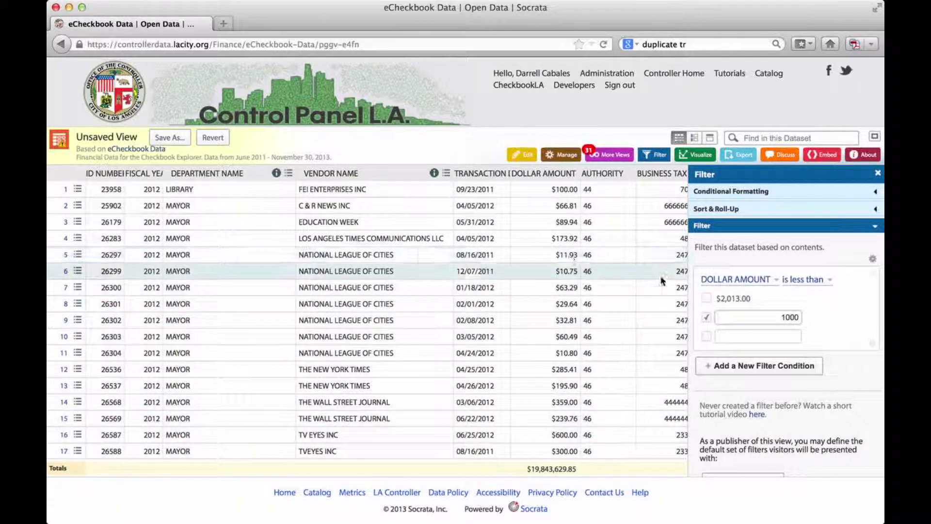
- Add a second filter condition on VENDOR NAME and enter "US BA" as its value
{"action": "left_click", "coordinate": [743, 368]}
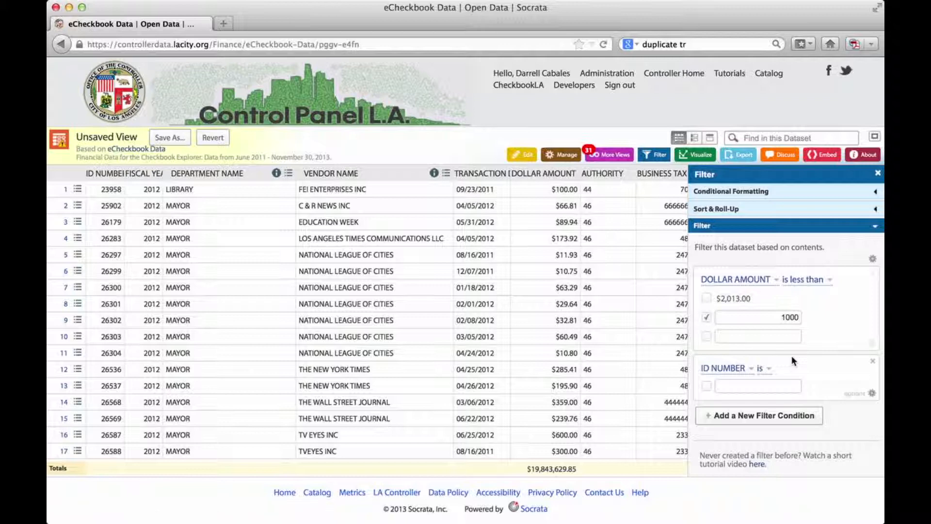
{"action": "left_click", "coordinate": [722, 367]}
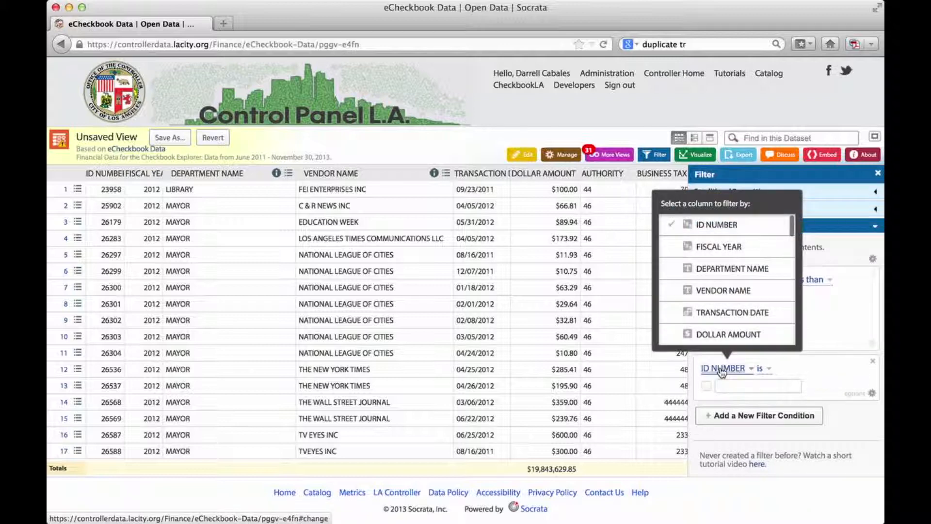
{"action": "left_click", "coordinate": [724, 290]}
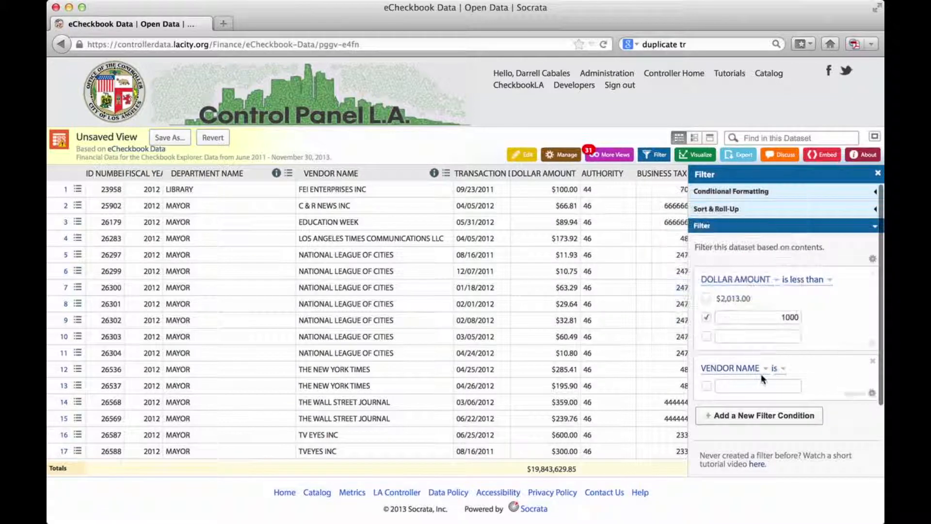
{"action": "left_click", "coordinate": [729, 386]}
{"action": "type", "text": "A"}
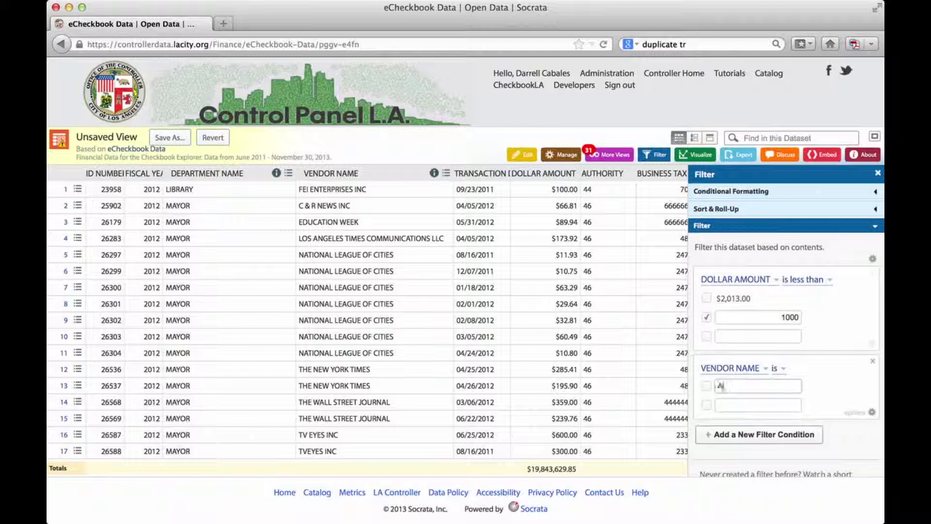
{"action": "type", "text": "US BA"}
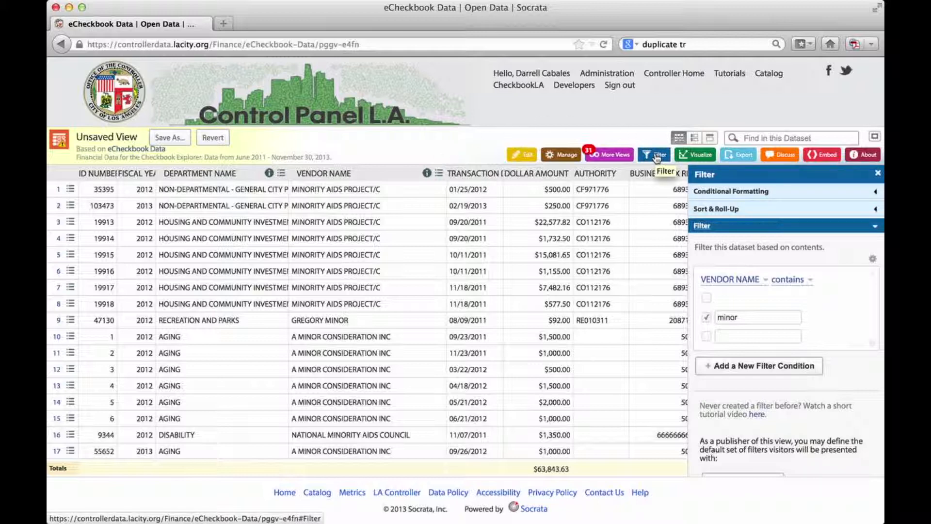
- Describe the conditional formatting rule as Q1 and set its row color to yellow
{"action": "left_click", "coordinate": [731, 193]}
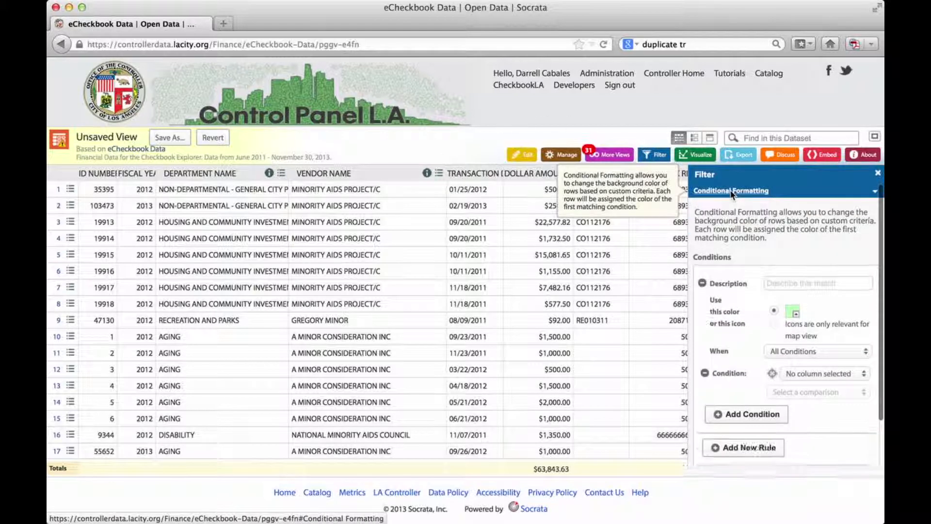
{"action": "left_click", "coordinate": [780, 286]}
{"action": "type", "text": "Q1"}
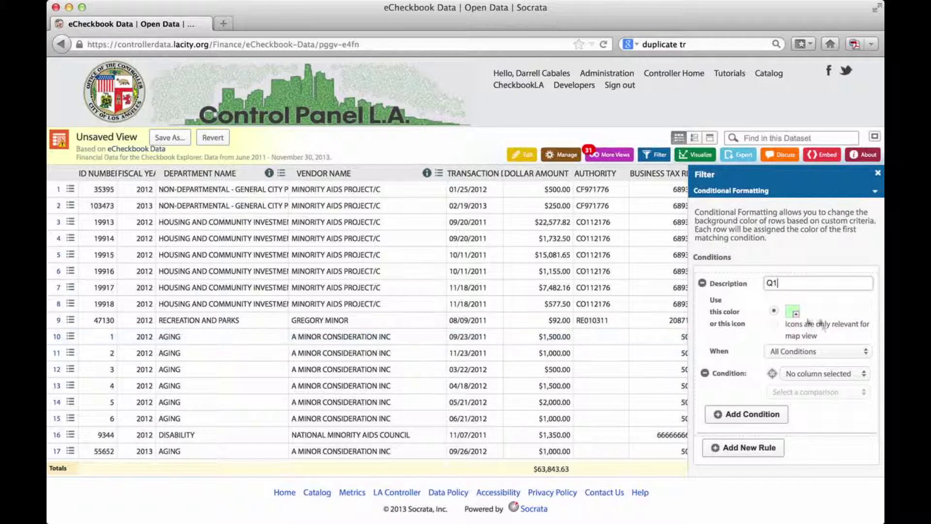
{"action": "left_click", "coordinate": [796, 321]}
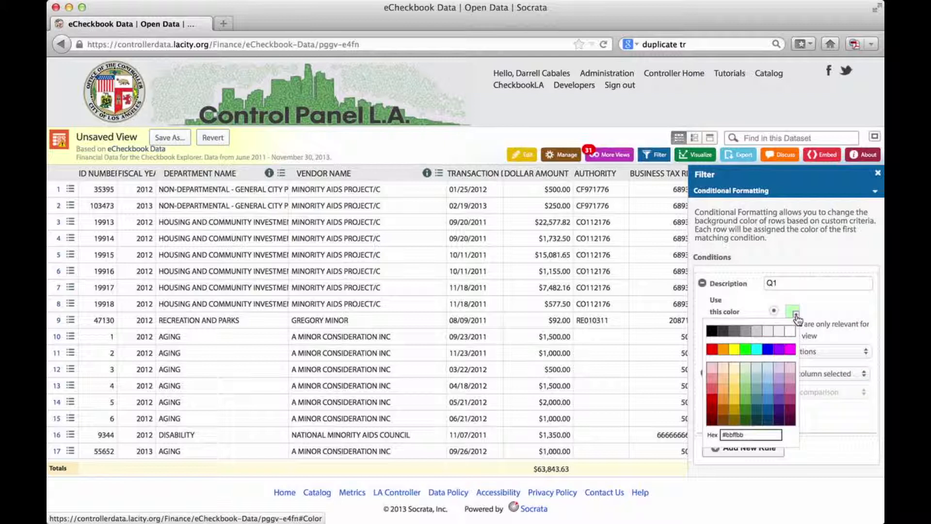
{"action": "left_click", "coordinate": [740, 354]}
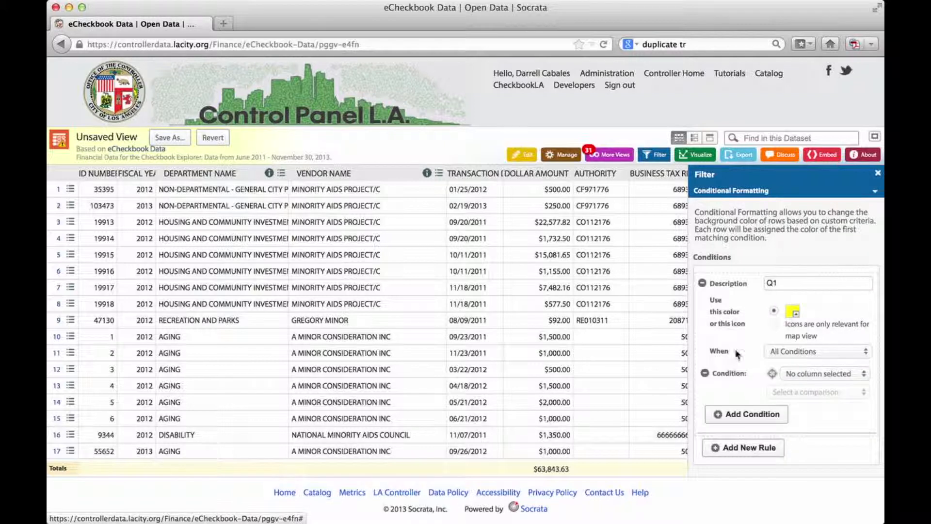
- Set the Q1 rule's condition to TRANSACTION DATE is between 01/01/2012 and 03/31/2012 and apply the formatting
{"action": "left_click", "coordinate": [805, 374]}
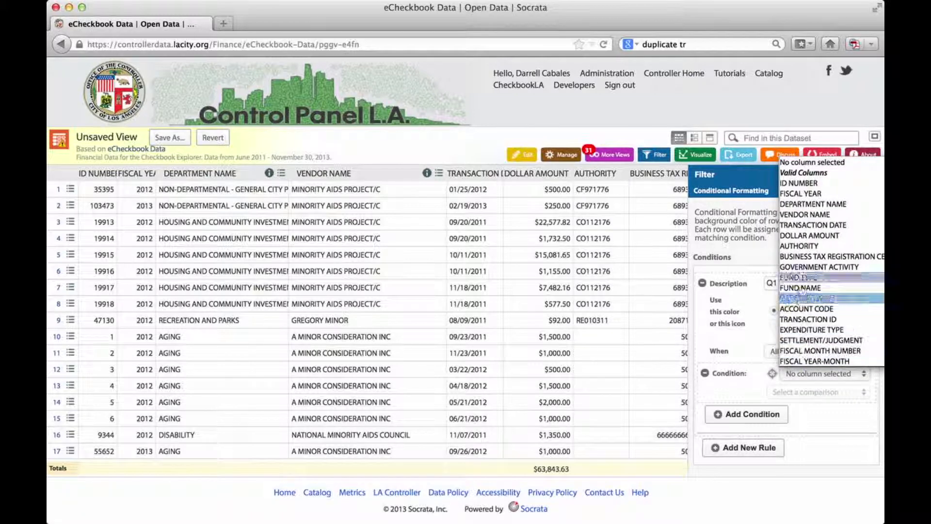
{"action": "left_click", "coordinate": [801, 229]}
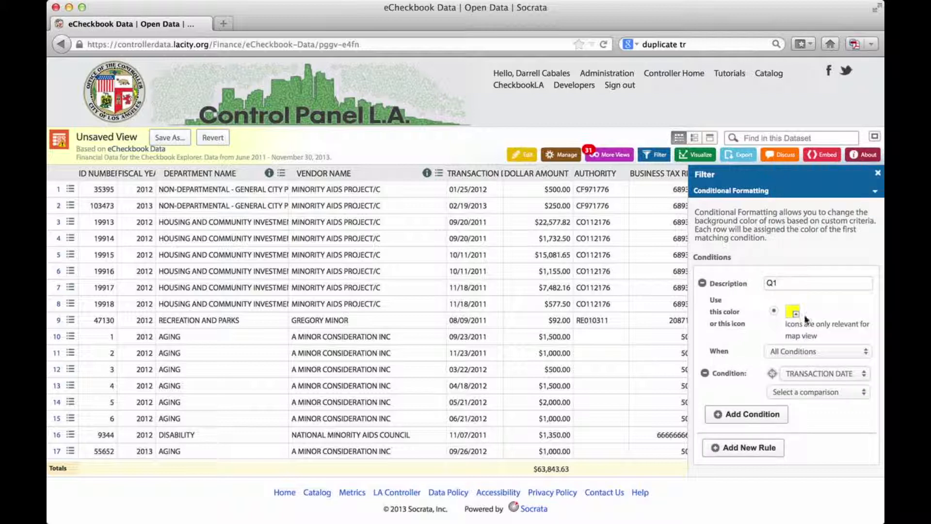
{"action": "left_click", "coordinate": [809, 394]}
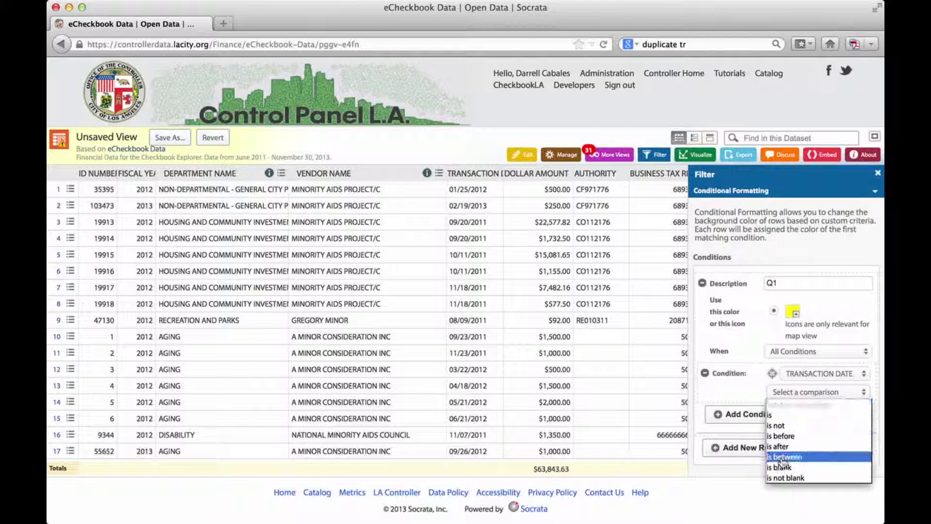
{"action": "left_click", "coordinate": [782, 455]}
{"action": "left_click", "coordinate": [789, 411]}
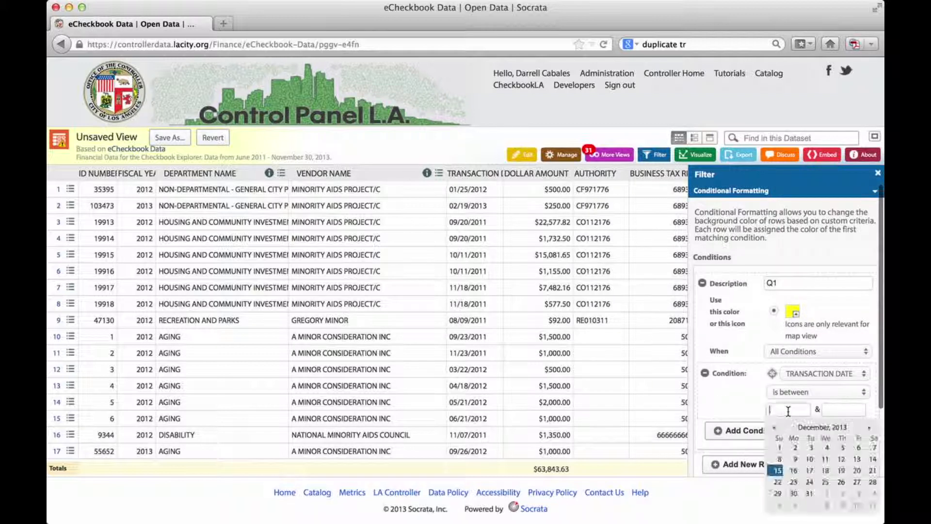
{"action": "type", "text": "01/01/2012"}
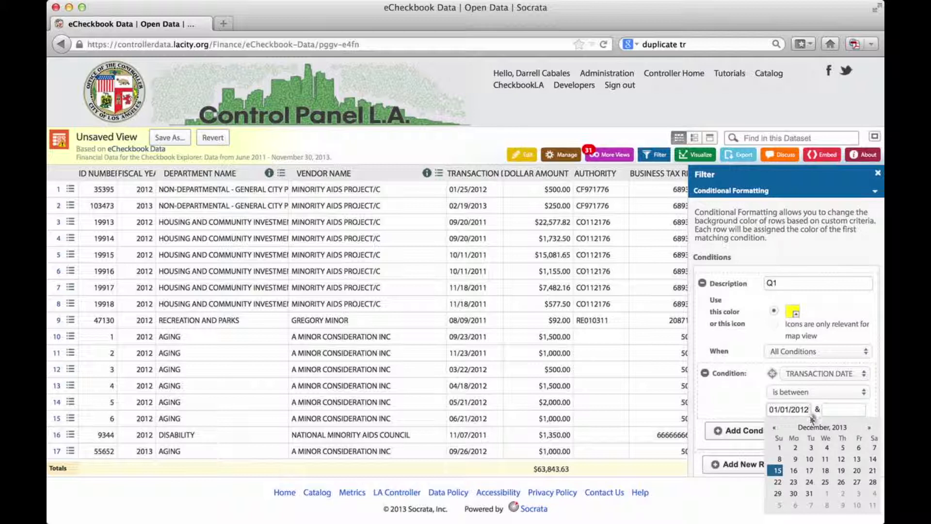
{"action": "left_click", "coordinate": [827, 411]}
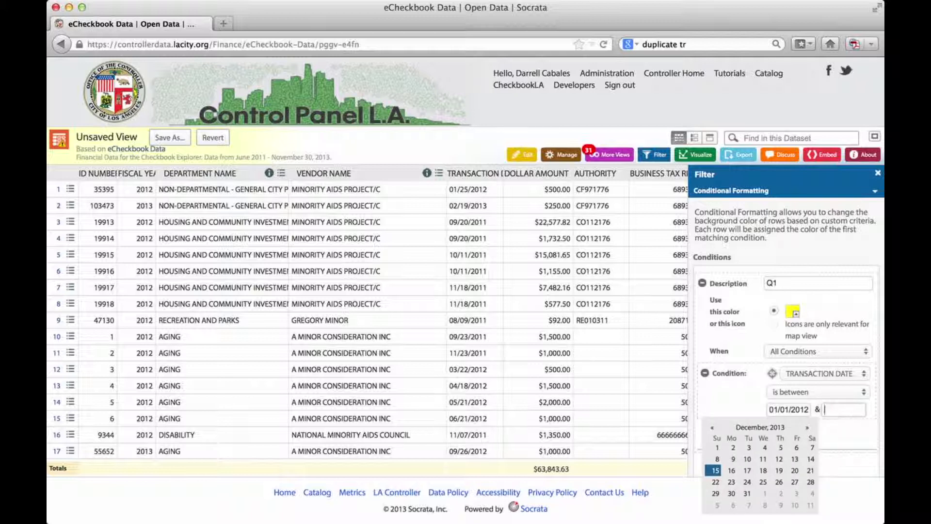
{"action": "type", "text": "03/31/2012"}
{"action": "left_click", "coordinate": [735, 411]}
{"action": "scroll", "coordinate": [795, 466], "scroll_direction": "down", "scroll_amount": 4}
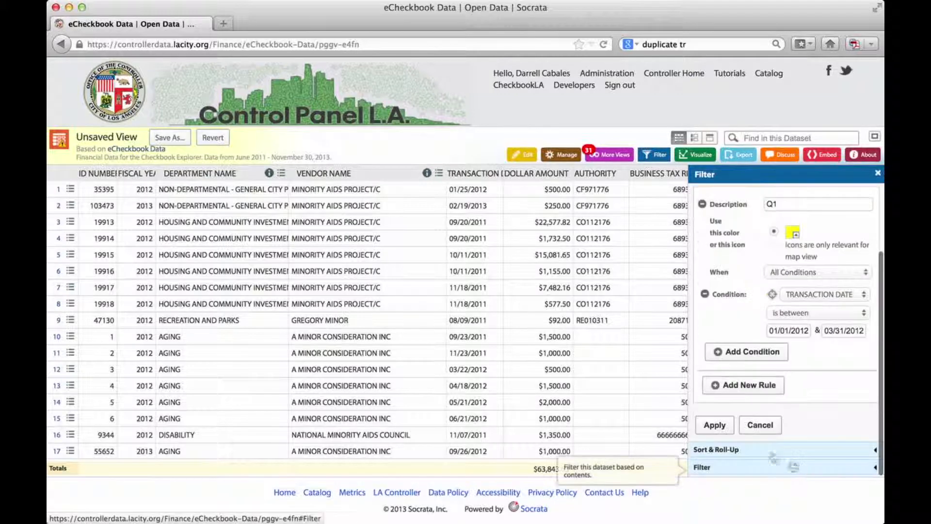
{"action": "left_click", "coordinate": [716, 425]}
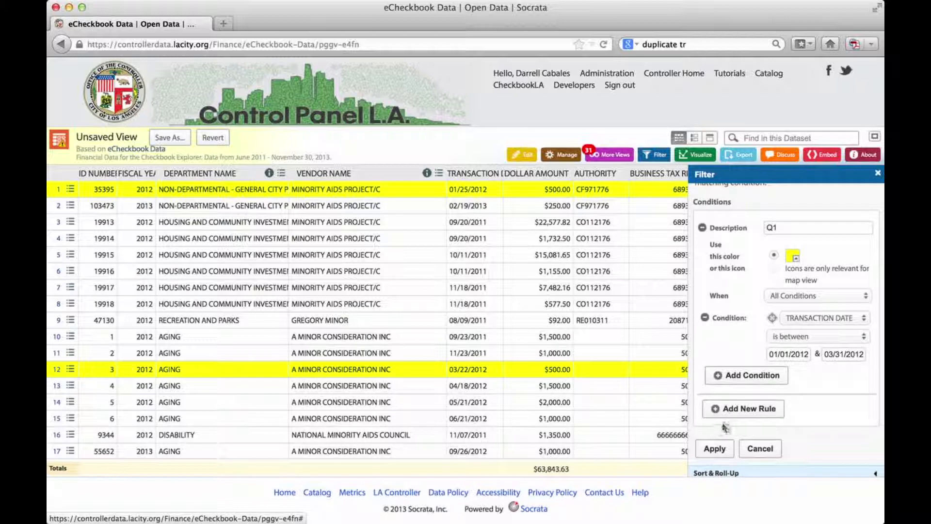
- Add a second condition to the Q1 rule, VENDOR NAME is "A Minor Consideration Inc", and apply the formatting
{"action": "left_click", "coordinate": [745, 380]}
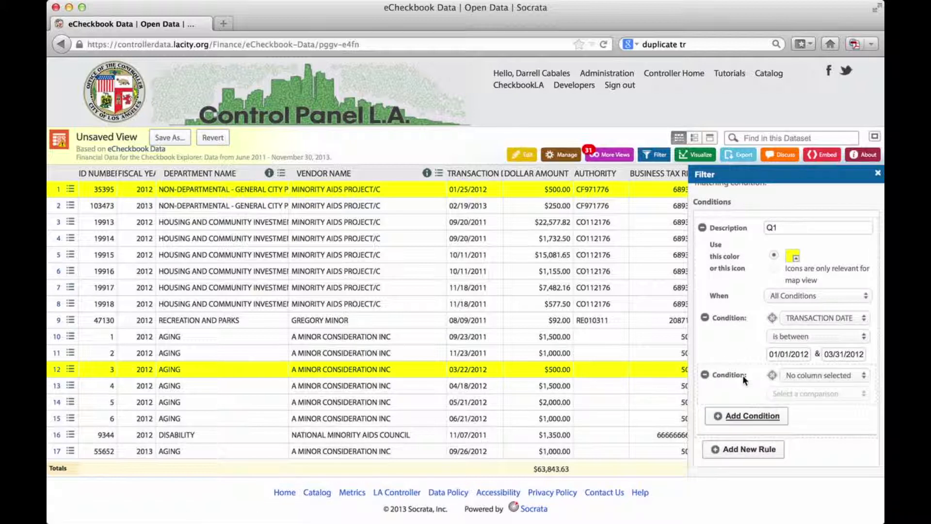
{"action": "left_click", "coordinate": [798, 378]}
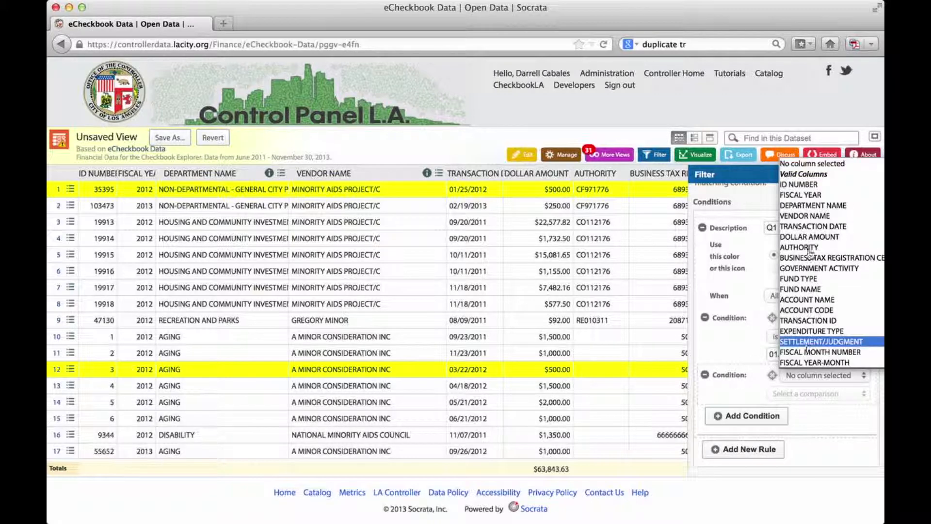
{"action": "left_click", "coordinate": [807, 218]}
{"action": "left_click", "coordinate": [800, 396]}
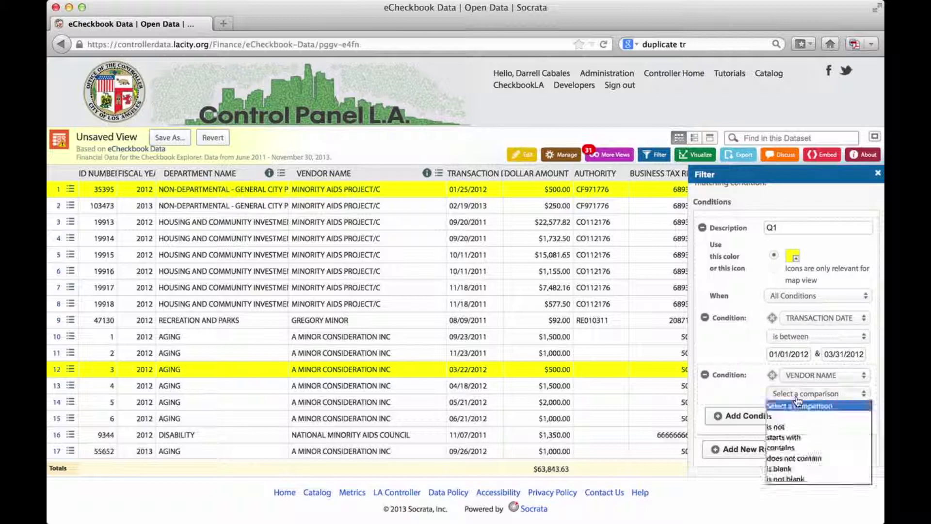
{"action": "left_click", "coordinate": [774, 416]}
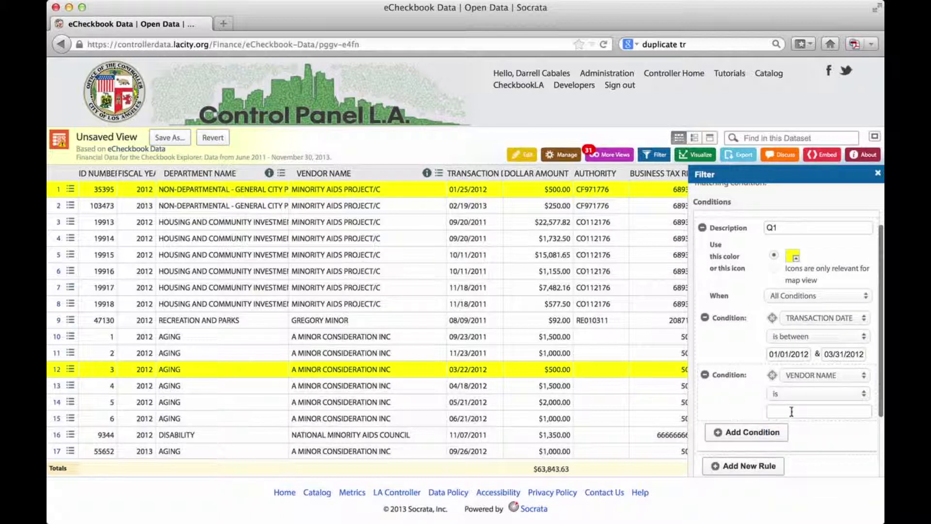
{"action": "left_click", "coordinate": [792, 412]}
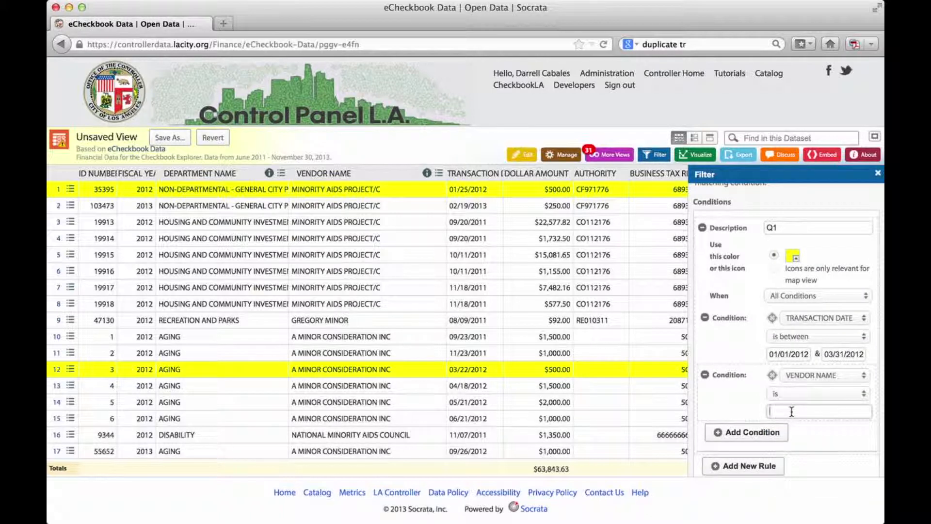
{"action": "type", "text": "A Minor Consideration Inc"}
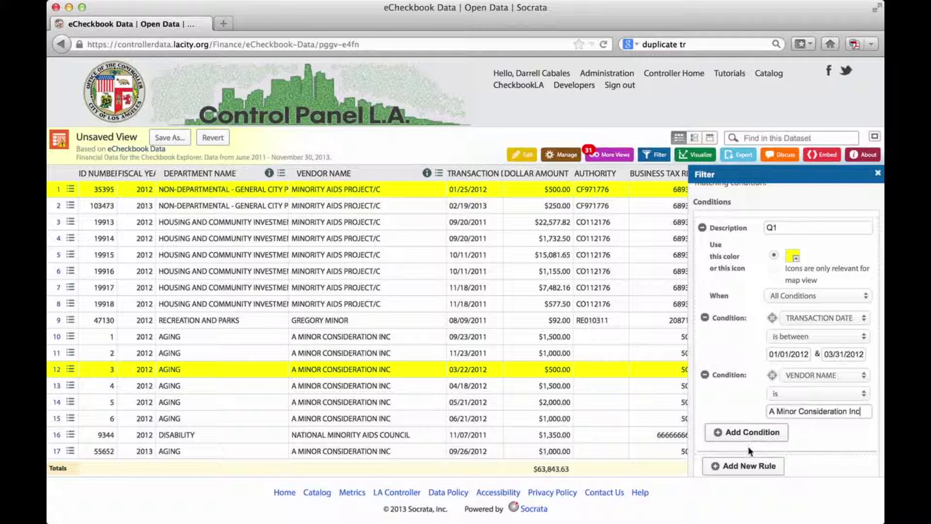
{"action": "scroll", "coordinate": [747, 447], "scroll_direction": "down", "scroll_amount": 3}
{"action": "left_click", "coordinate": [715, 426]}
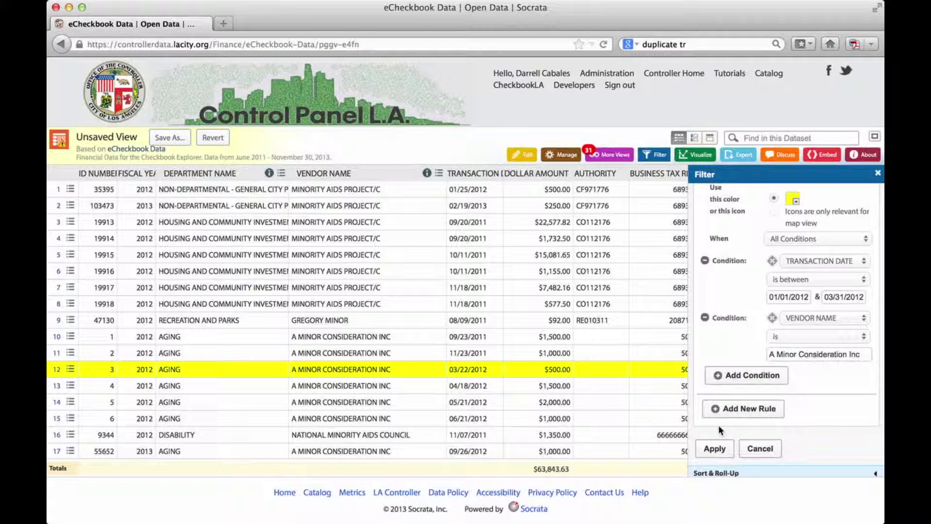
- Change the Q1 rule to match when Any Condition is met and apply the formatting
{"action": "scroll", "coordinate": [724, 356], "scroll_direction": "up", "scroll_amount": 2}
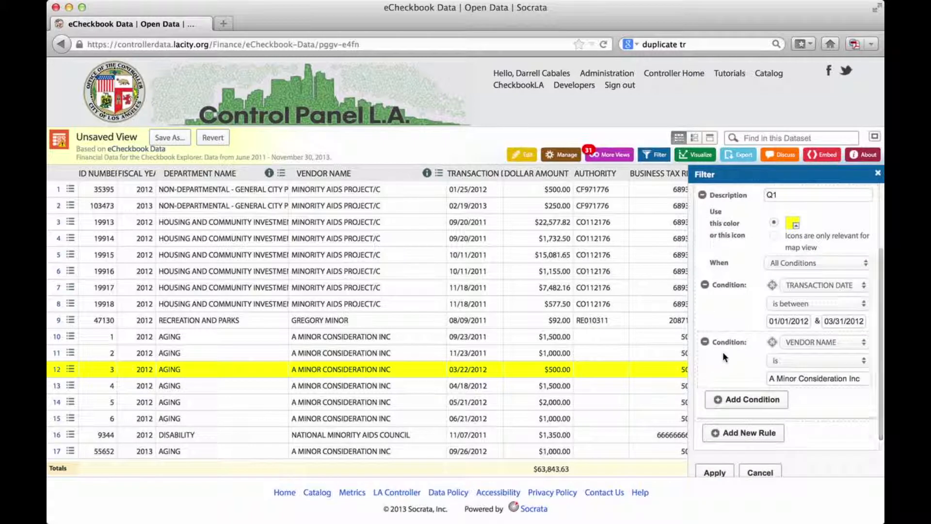
{"action": "scroll", "coordinate": [815, 269], "scroll_direction": "down", "scroll_amount": 1}
{"action": "left_click", "coordinate": [800, 265]}
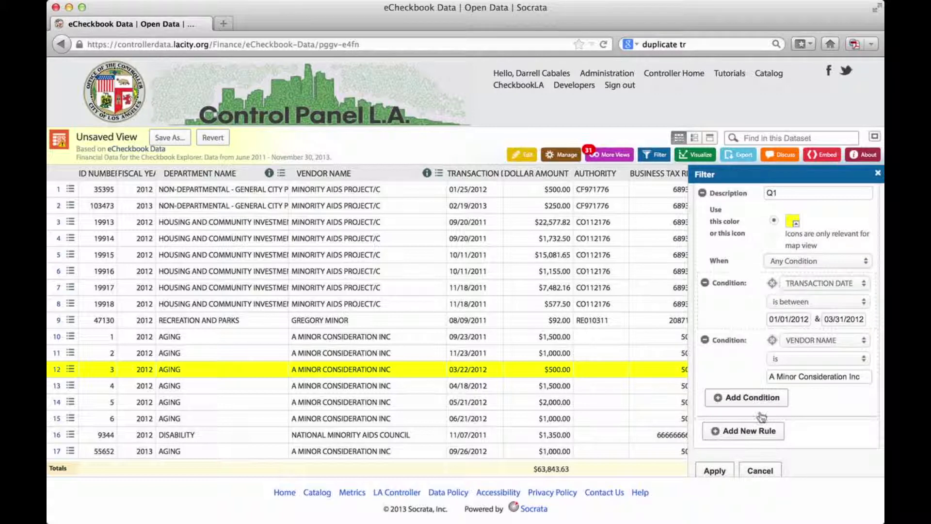
{"action": "left_click", "coordinate": [716, 473]}
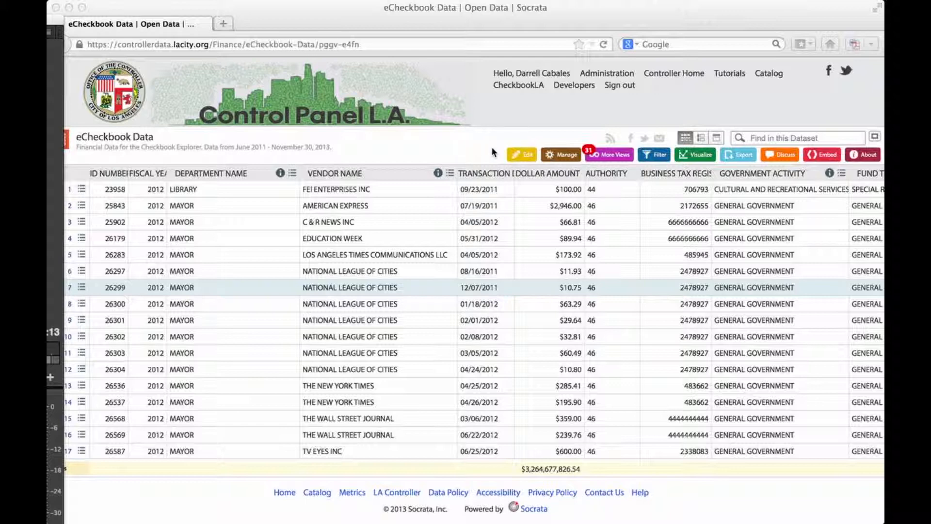
- Enable roll-ups and drill-downs on the original eCheckbook Data and group the rows by DEPARTMENT NAME
{"action": "left_click", "coordinate": [657, 158]}
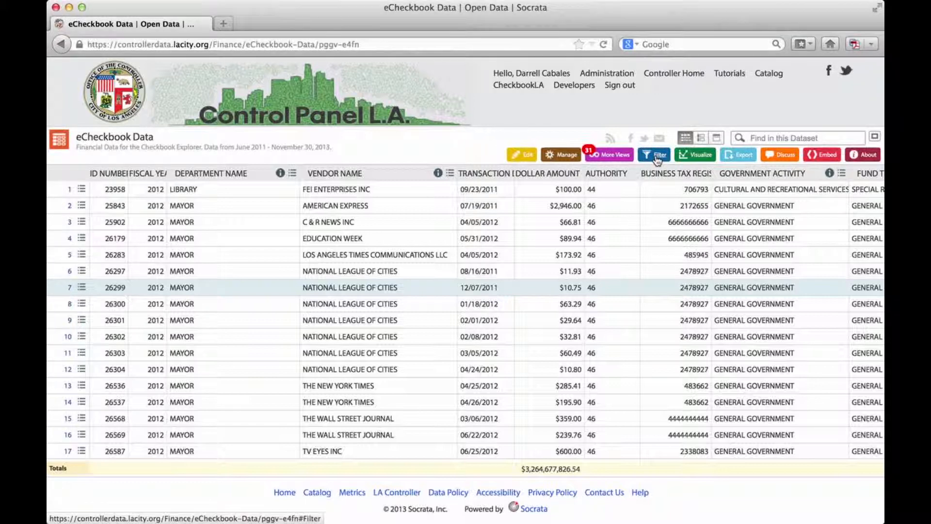
{"action": "left_click", "coordinate": [657, 158]}
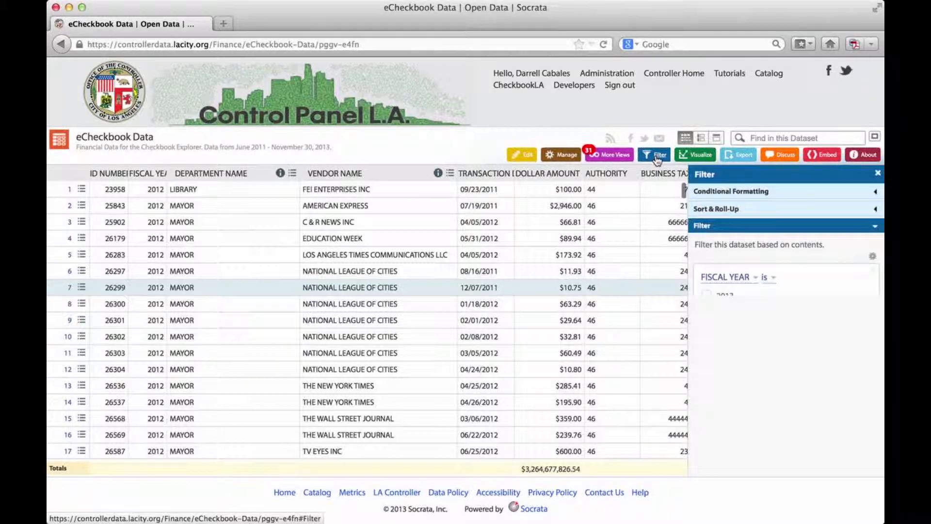
{"action": "left_click", "coordinate": [711, 212]}
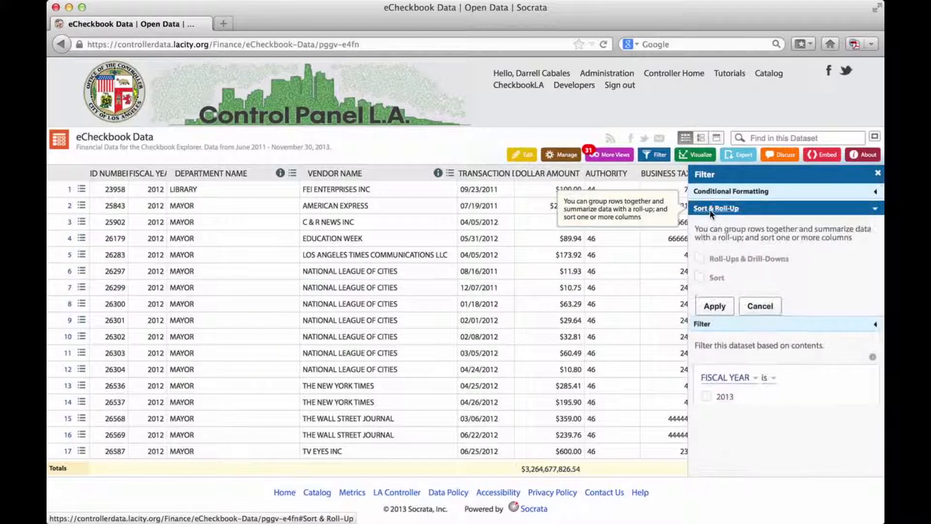
{"action": "left_click", "coordinate": [699, 260]}
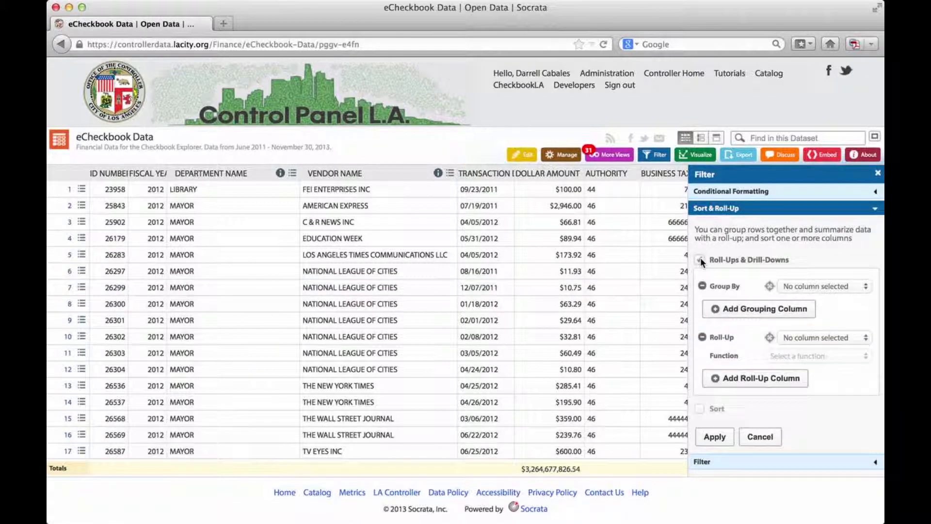
{"action": "left_click", "coordinate": [794, 287]}
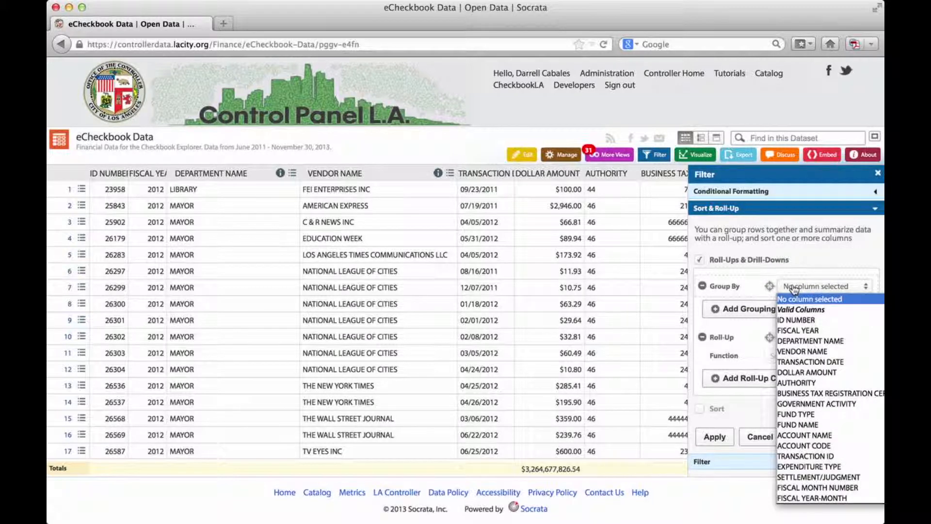
{"action": "left_click", "coordinate": [794, 341]}
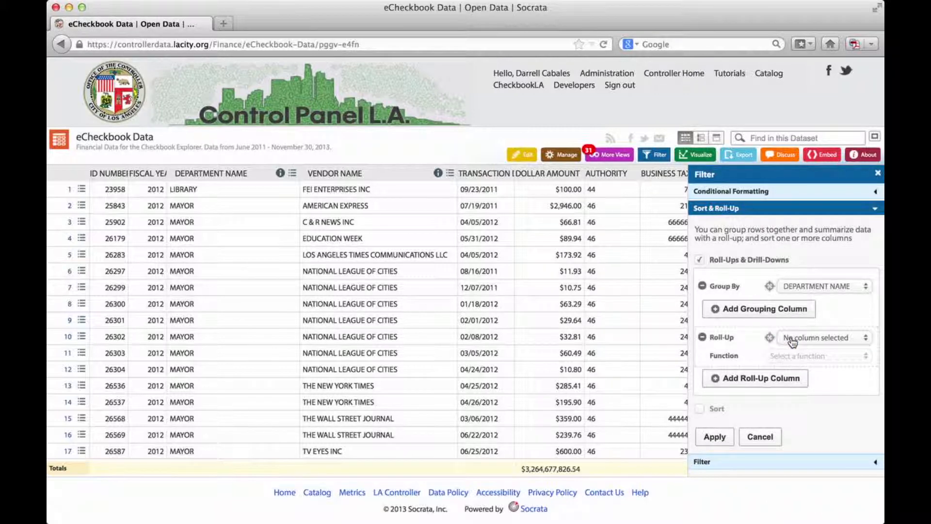
- Roll up the DOLLAR AMOUNT column with the Sum function and apply the grouping
{"action": "left_click", "coordinate": [793, 339]}
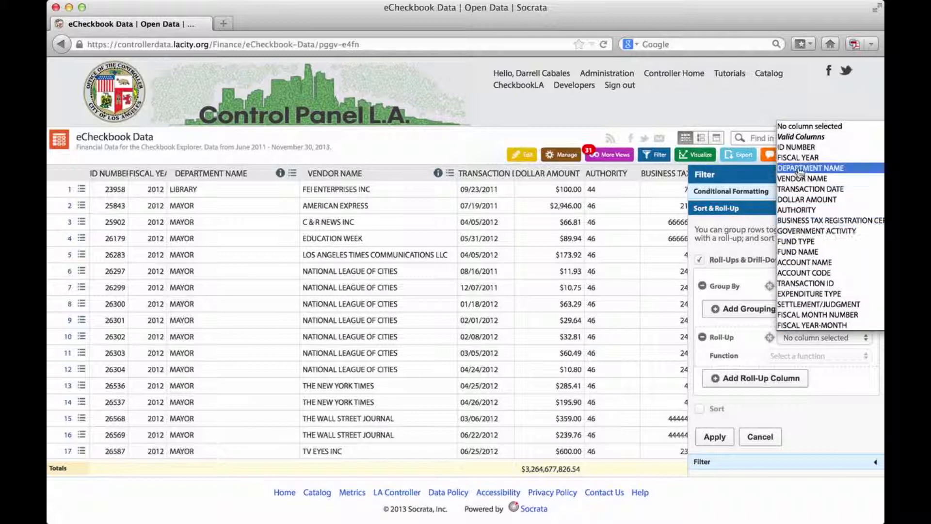
{"action": "left_click", "coordinate": [802, 199]}
{"action": "left_click", "coordinate": [802, 357]}
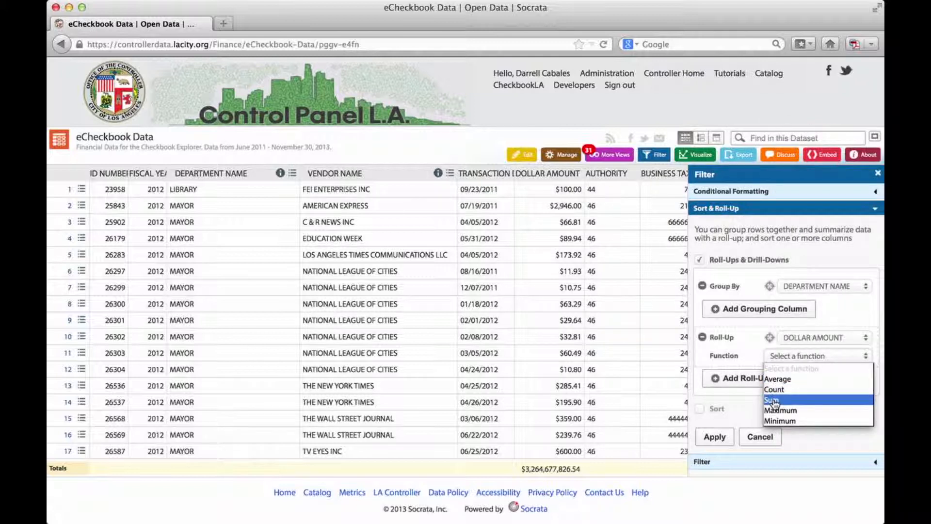
{"action": "left_click", "coordinate": [773, 391]}
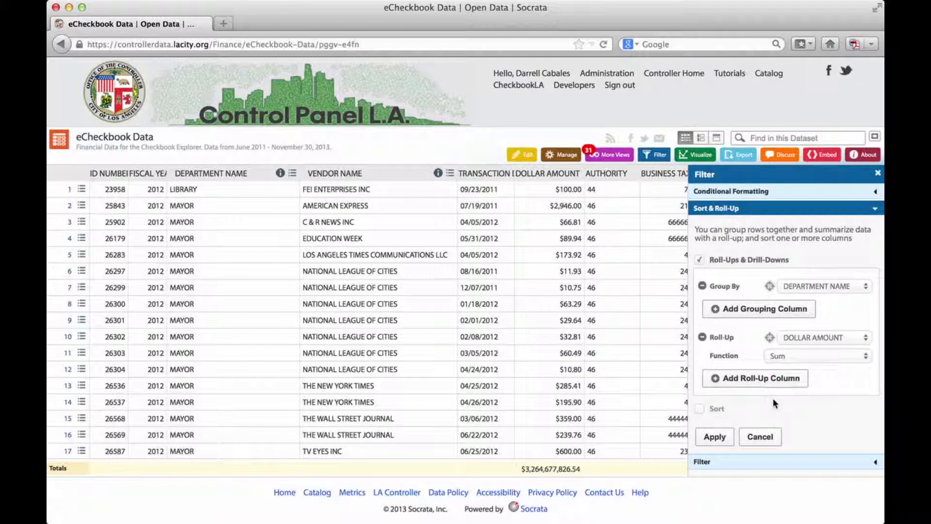
{"action": "left_click", "coordinate": [715, 438]}
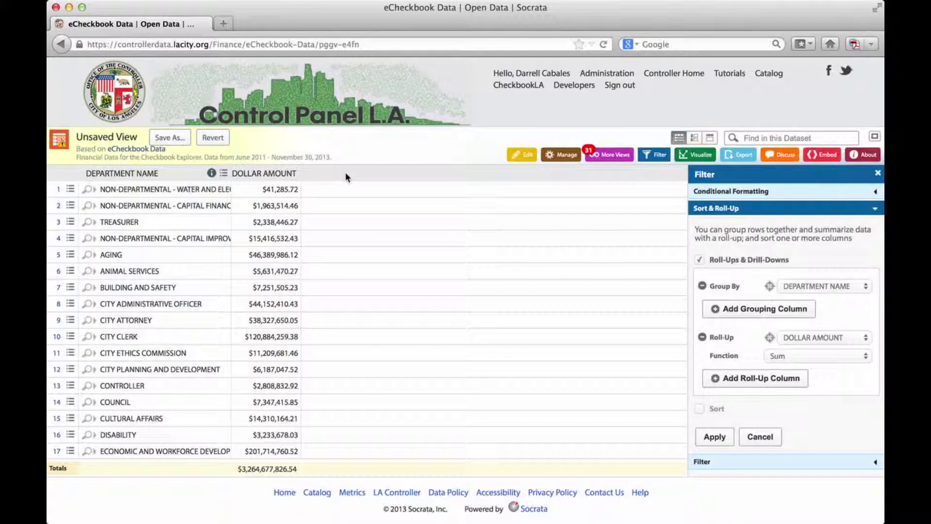
- Sort the rolled-up rows by DEPARTMENT NAME ascending, and re-sort them by DOLLAR AMOUNT in descending order
{"action": "mouse_move", "coordinate": [271, 173]}
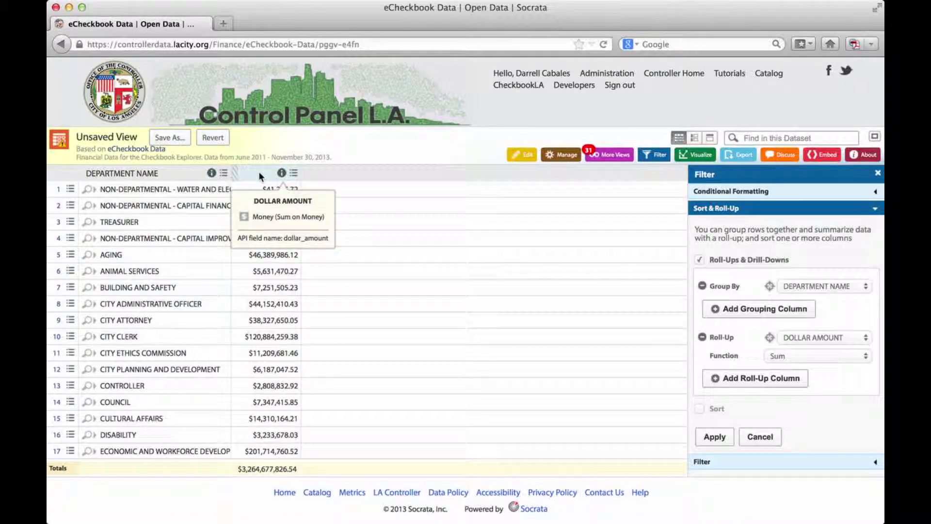
{"action": "left_click", "coordinate": [137, 175]}
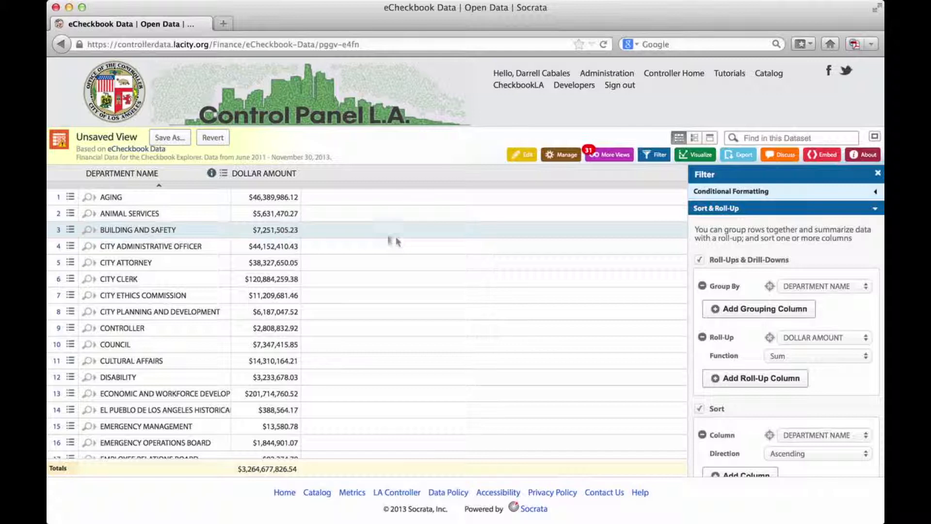
{"action": "left_click", "coordinate": [262, 174]}
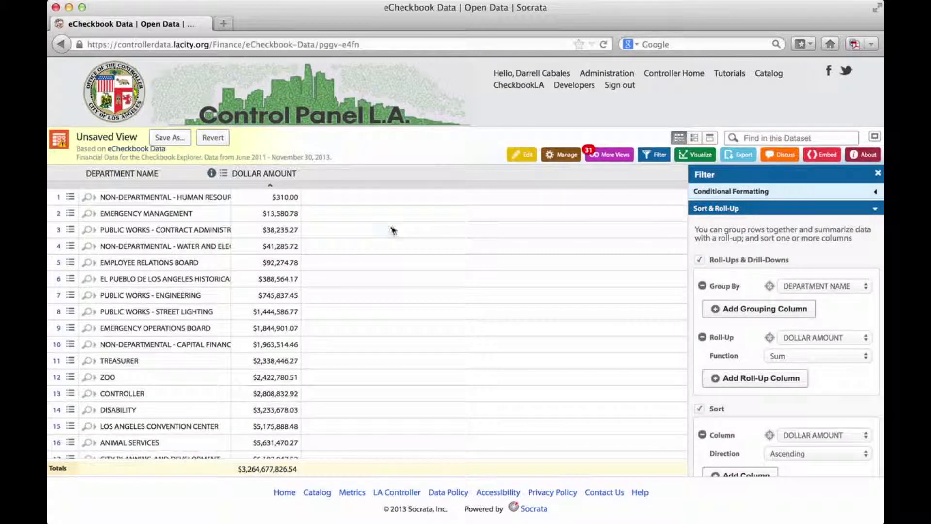
{"action": "mouse_move", "coordinate": [258, 174]}
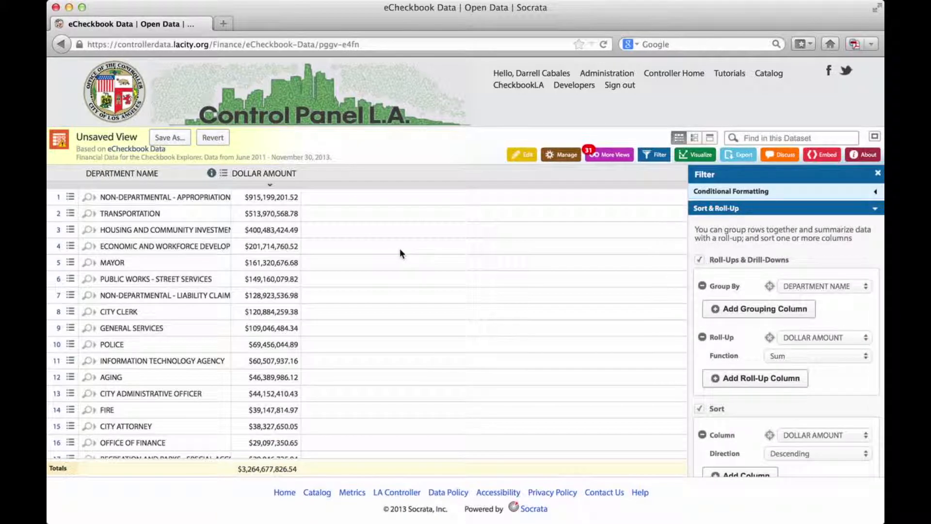
- Save the rolled-up view as "My View" and open it from the profile's list of owned datasets
{"action": "left_click", "coordinate": [173, 138]}
{"action": "type", "text": "My View"}
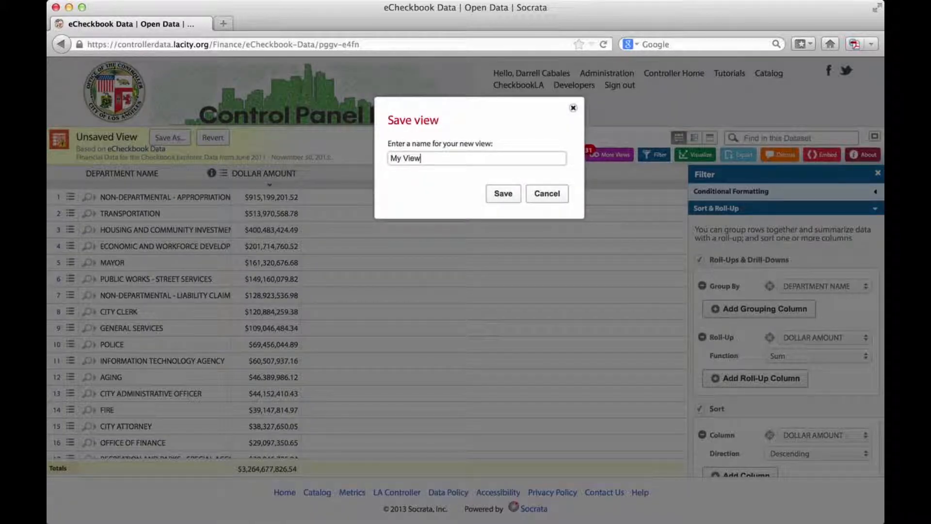
{"action": "left_click", "coordinate": [504, 195]}
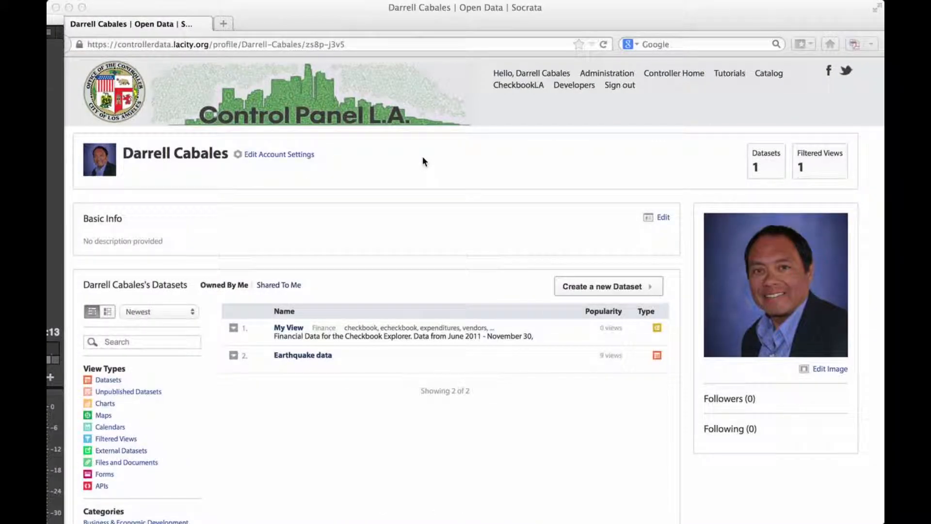
{"action": "left_click", "coordinate": [295, 329]}
{"action": "left_click", "coordinate": [295, 329]}
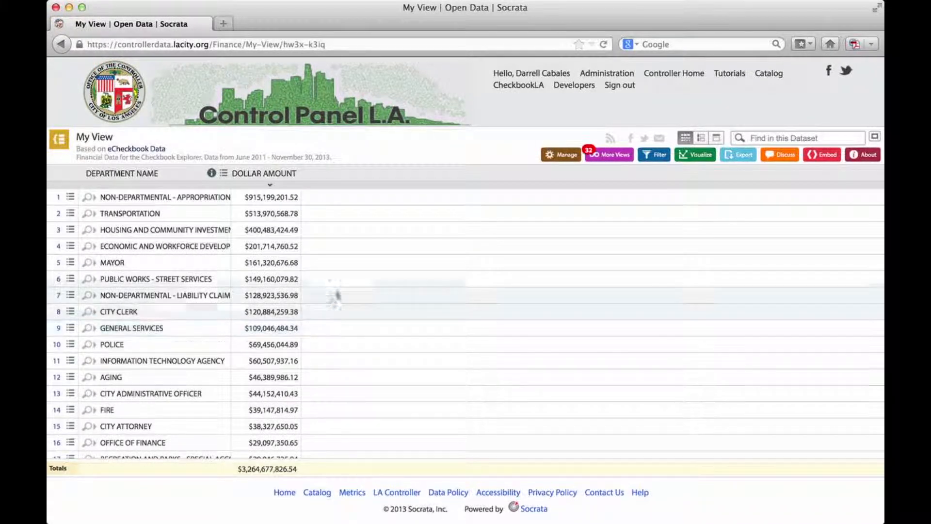
- Visualize My View as a pie chart with DEPARTMENT NAME as its label data
{"action": "left_click", "coordinate": [695, 156]}
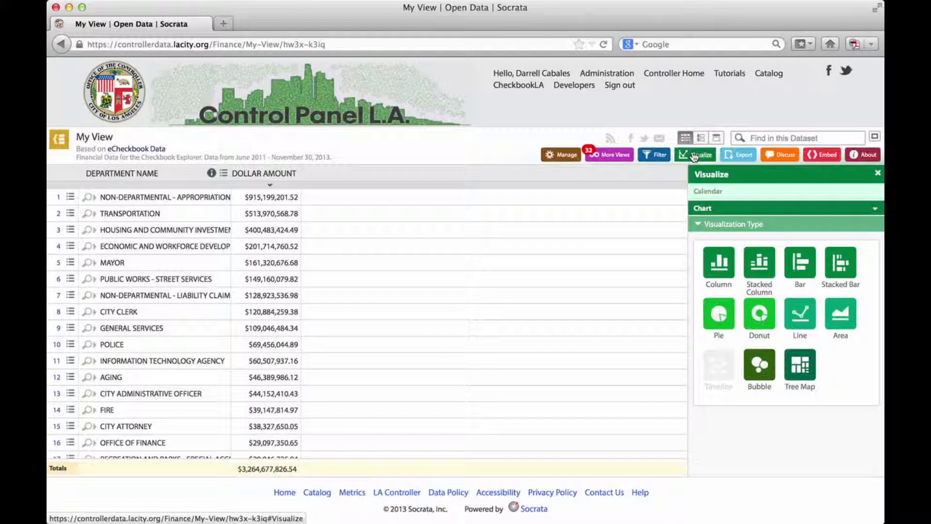
{"action": "left_click", "coordinate": [721, 319]}
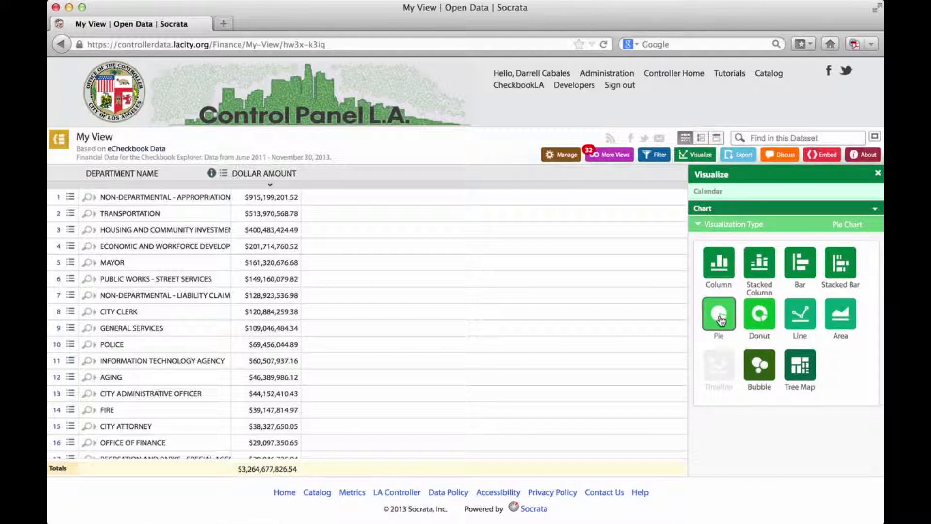
{"action": "scroll", "coordinate": [751, 365], "scroll_direction": "down", "scroll_amount": 5}
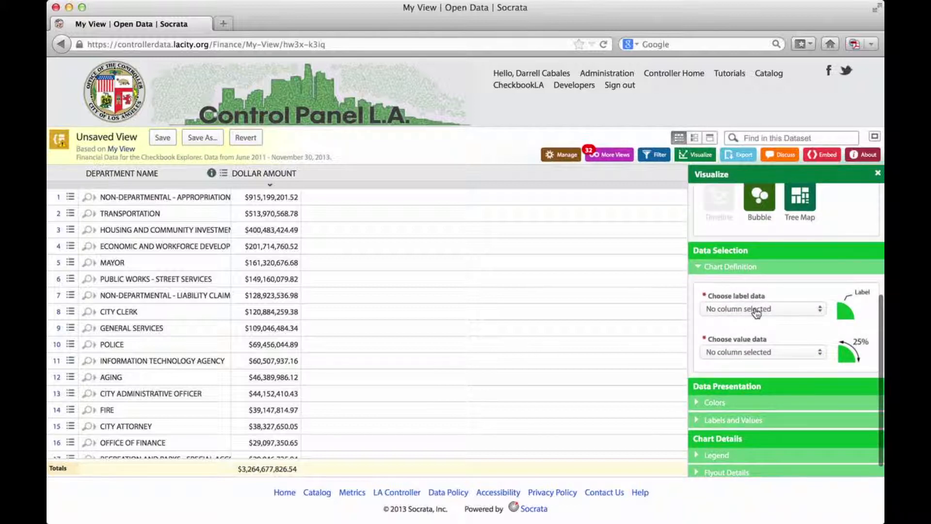
{"action": "left_click", "coordinate": [754, 311]}
{"action": "left_click", "coordinate": [736, 310]}
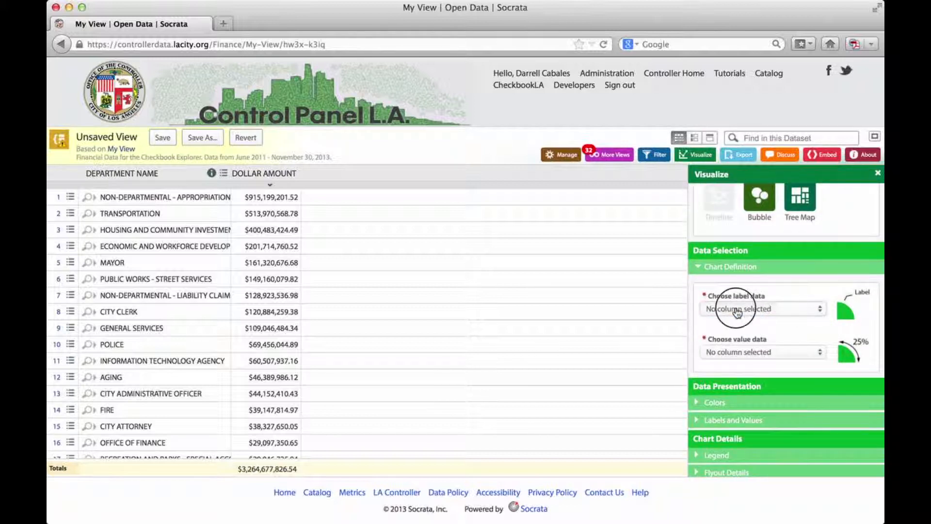
{"action": "left_click", "coordinate": [736, 310]}
{"action": "left_click", "coordinate": [736, 311]}
{"action": "left_click", "coordinate": [737, 311]}
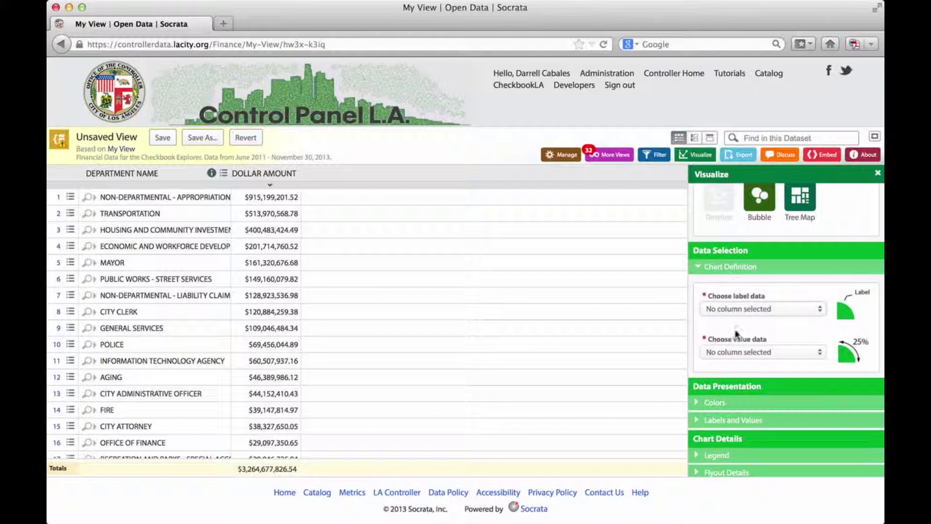
{"action": "left_click", "coordinate": [722, 312]}
{"action": "left_click", "coordinate": [730, 340]}
- Set DOLLAR AMOUNT as the pie chart's value data and hide the table so only the chart is displayed
{"action": "left_click", "coordinate": [732, 353]}
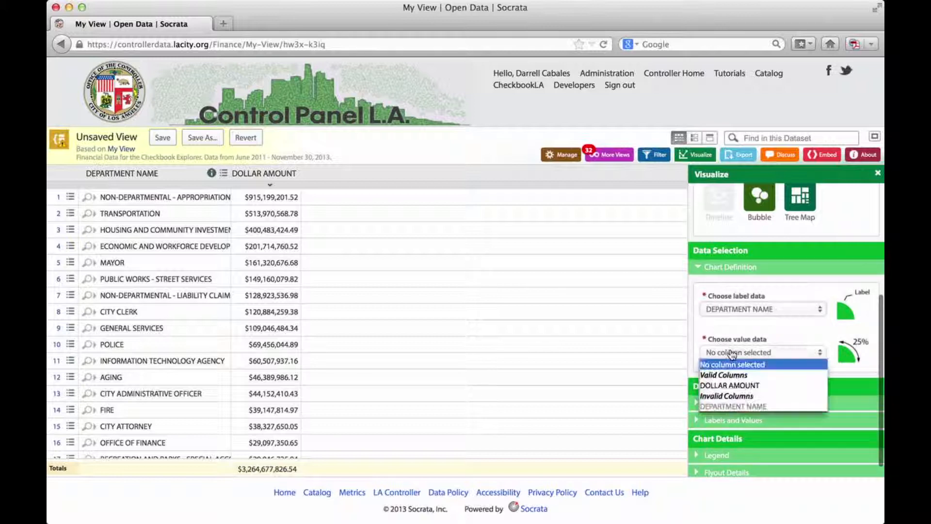
{"action": "left_click", "coordinate": [729, 385]}
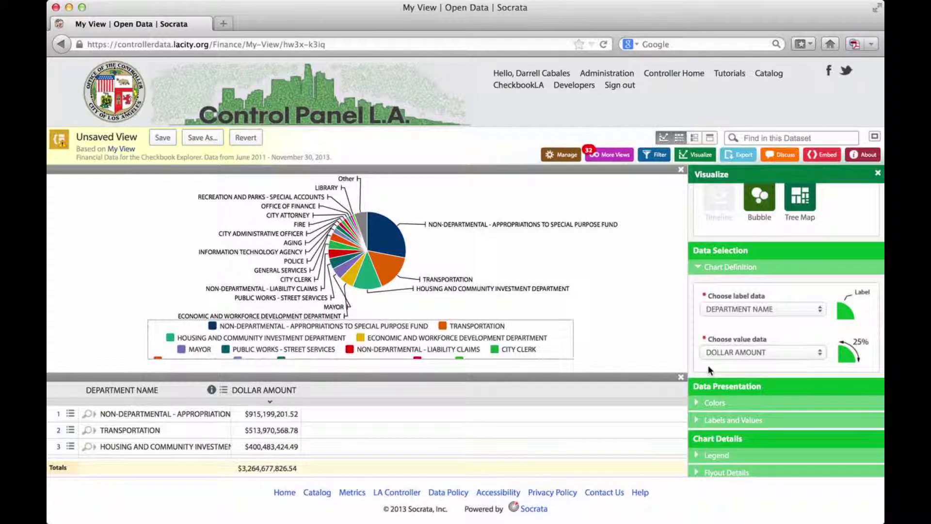
{"action": "left_click", "coordinate": [679, 139]}
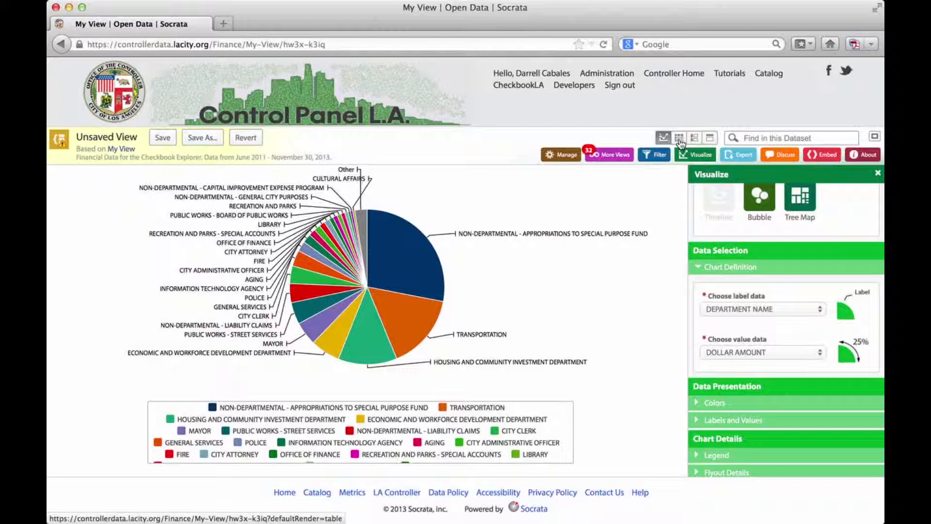
- Show the data table together with the pie chart and hide it again so only the chart is displayed
{"action": "left_click", "coordinate": [680, 138]}
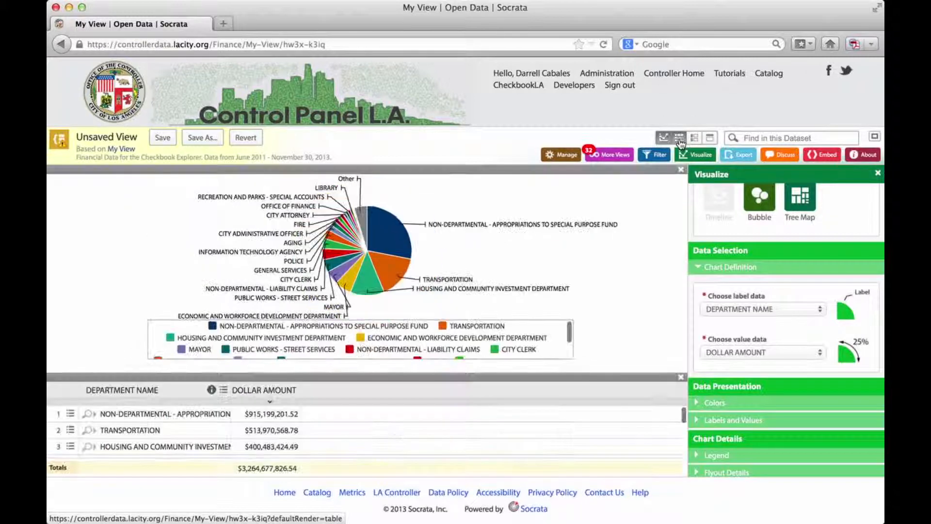
{"action": "left_click", "coordinate": [681, 377]}
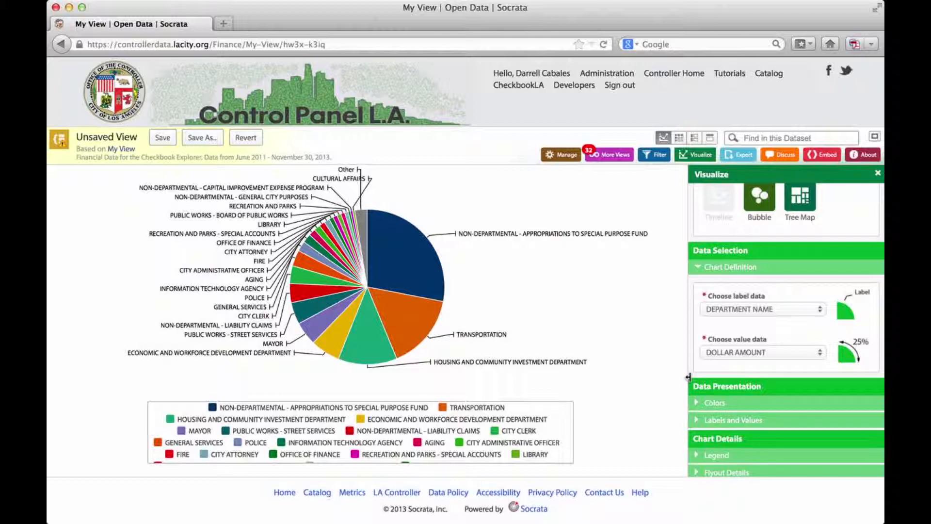
- Set the pie chart's legend display to None and save the chart as a new view named "My Chart"
{"action": "scroll", "coordinate": [704, 380], "scroll_direction": "down", "scroll_amount": 1}
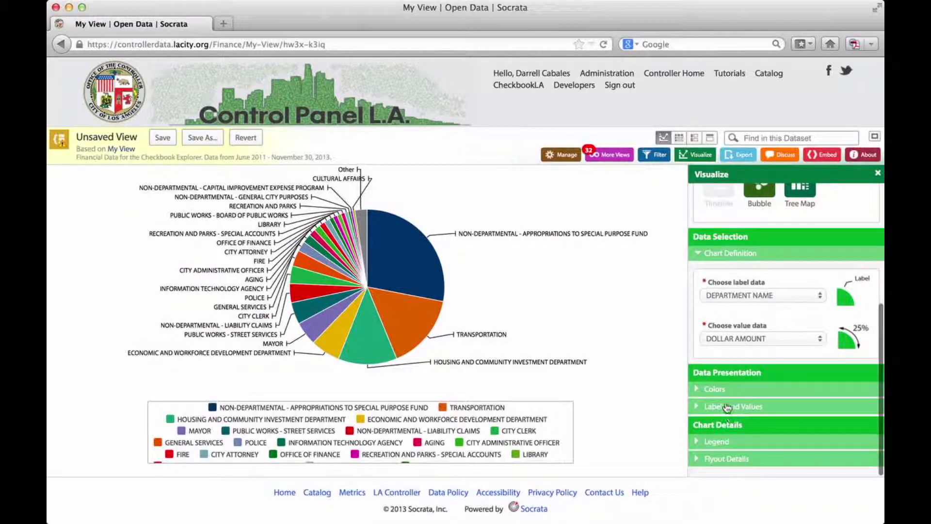
{"action": "left_click", "coordinate": [722, 442]}
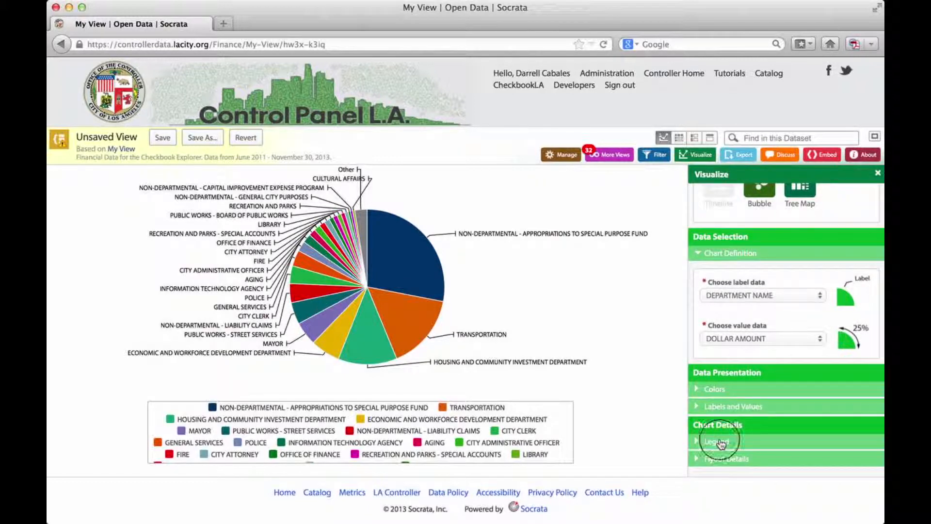
{"action": "scroll", "coordinate": [756, 417], "scroll_direction": "down", "scroll_amount": 4}
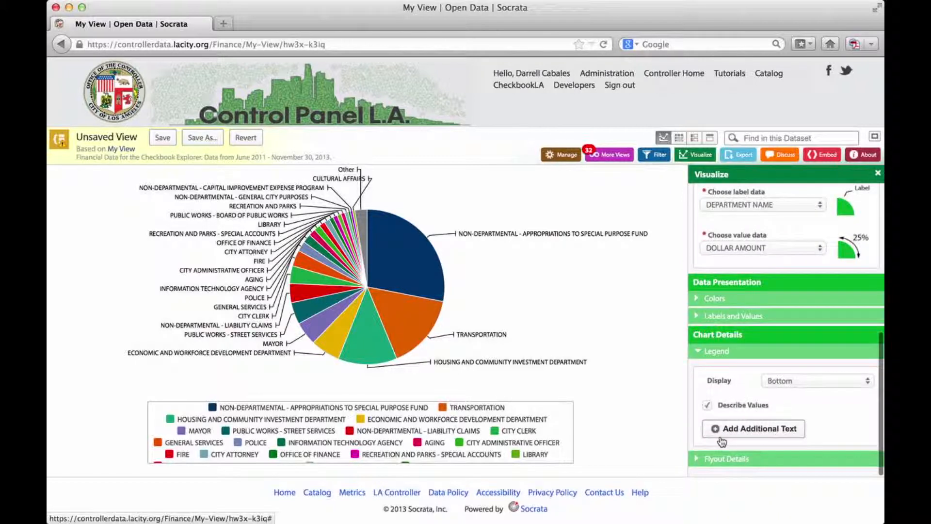
{"action": "left_click", "coordinate": [800, 385]}
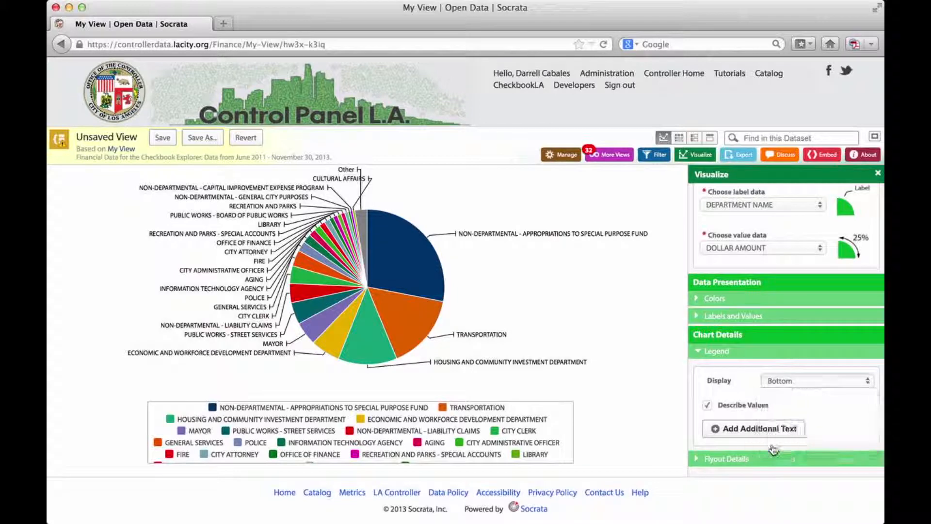
{"action": "left_click", "coordinate": [772, 445]}
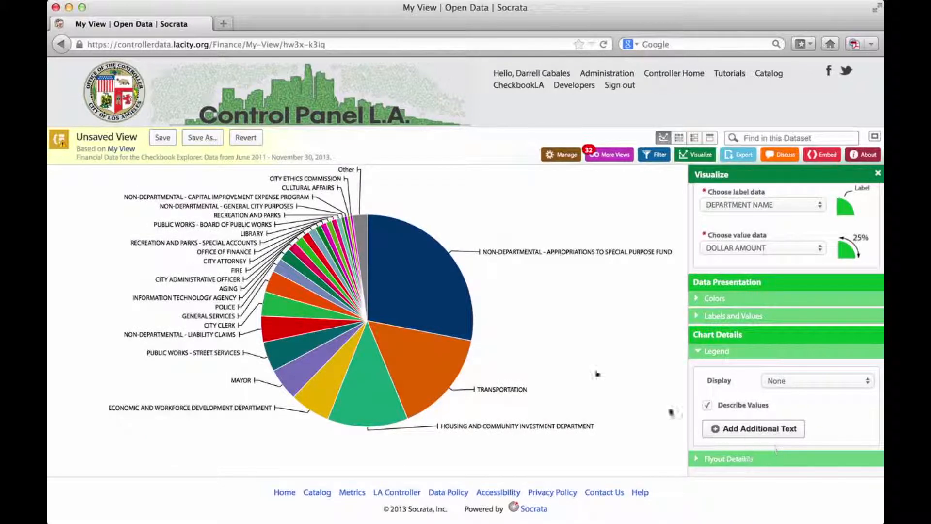
{"action": "left_click", "coordinate": [201, 140]}
{"action": "type", "text": "My Ch"}
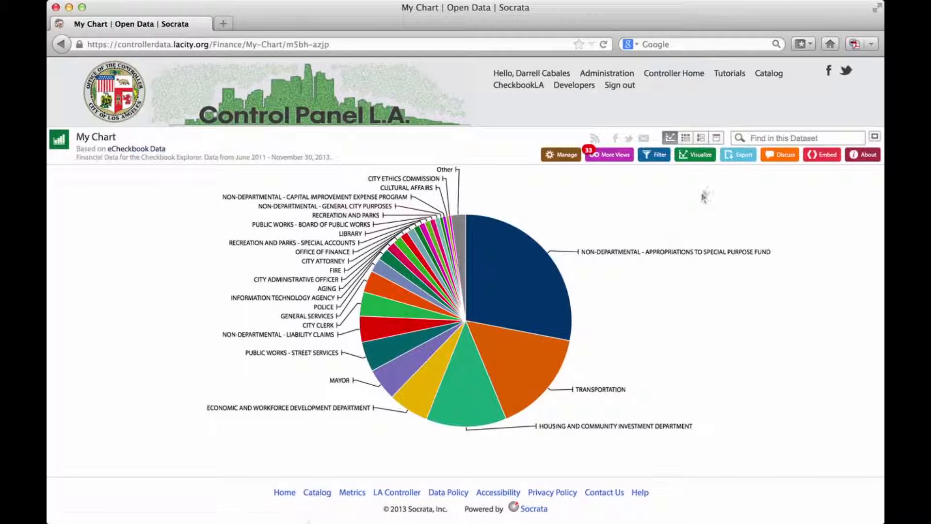
- Try the Donut and Column visualization types on My Chart
{"action": "left_click", "coordinate": [704, 156]}
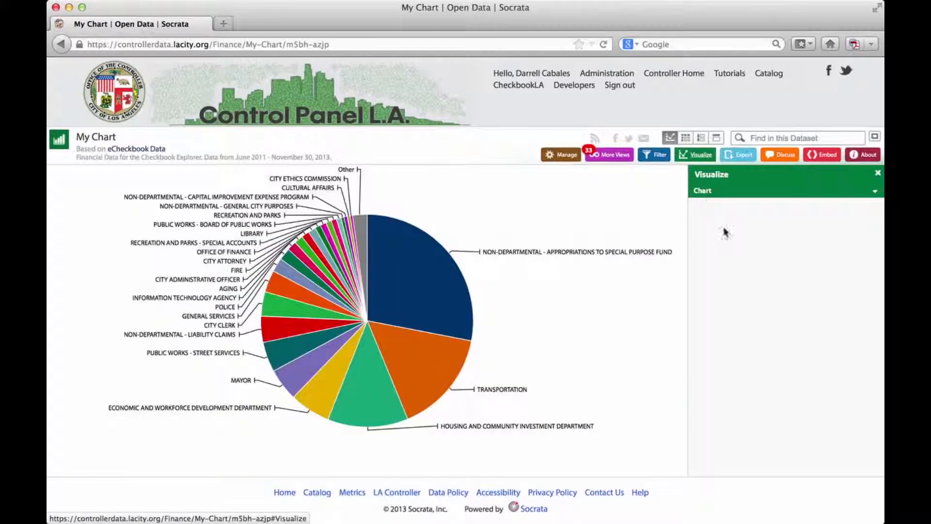
{"action": "left_click", "coordinate": [756, 297]}
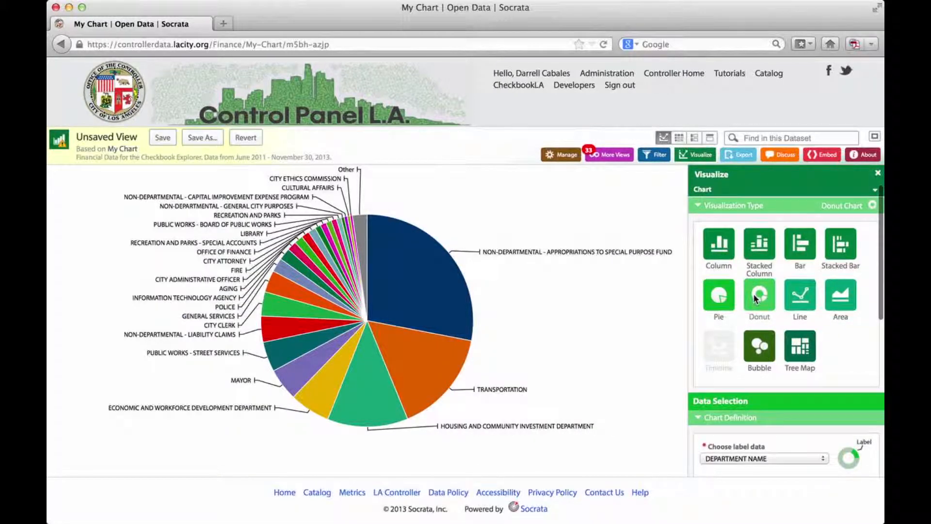
{"action": "left_click", "coordinate": [721, 243]}
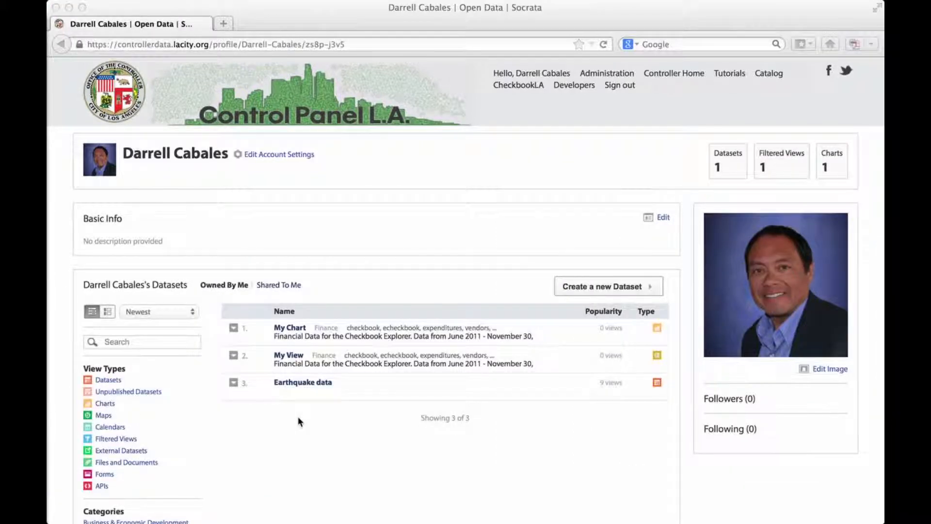
- Open the Earthquake data dataset from the profile's list of owned datasets
{"action": "left_click", "coordinate": [298, 418]}
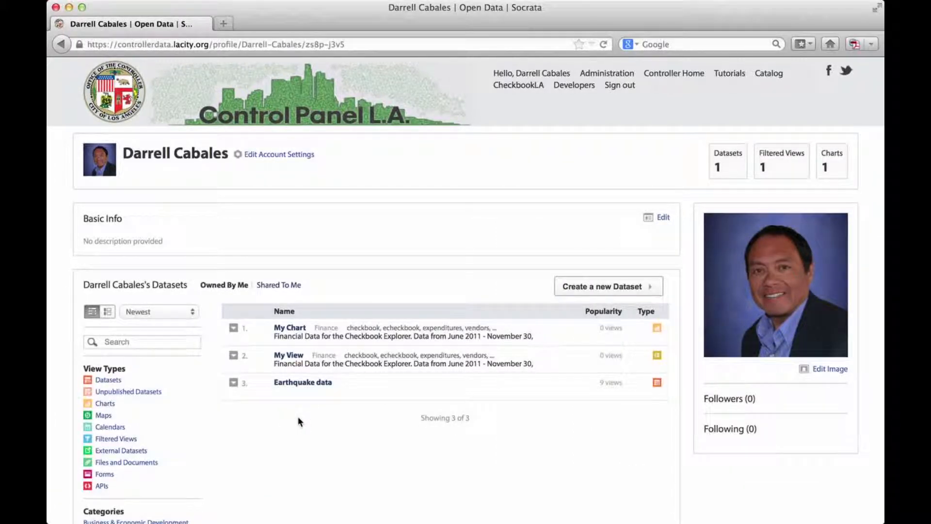
{"action": "scroll", "coordinate": [298, 416], "scroll_direction": "down", "scroll_amount": 1}
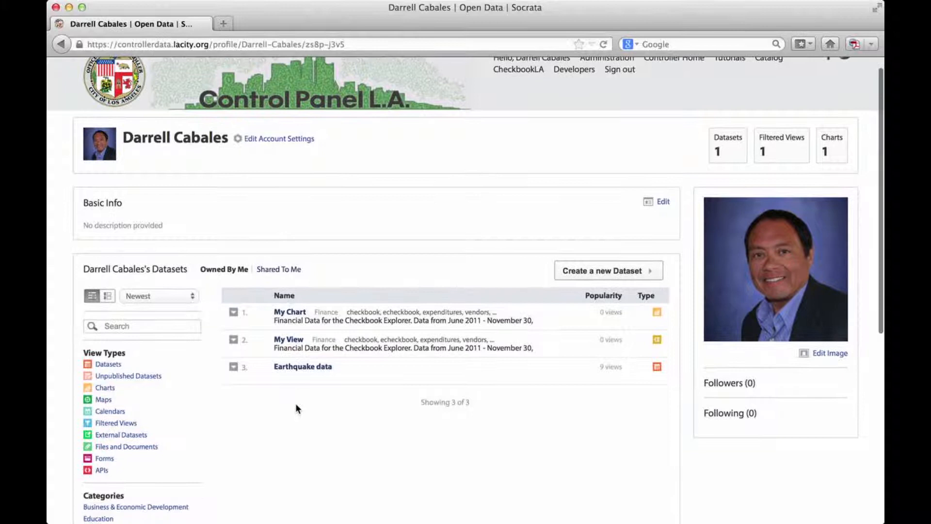
{"action": "left_click", "coordinate": [306, 368]}
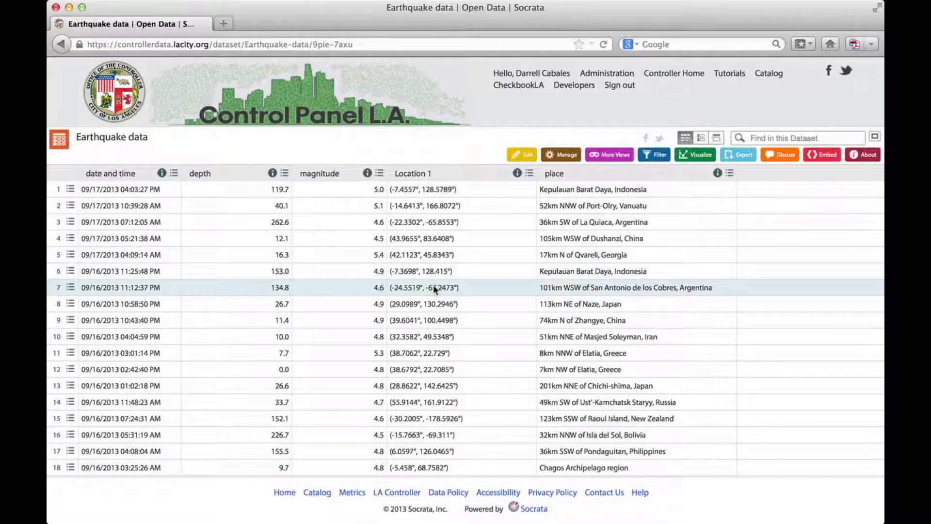
- Visualize the Earthquake data as a map with Point Map plot style and Location 1 as its location column
{"action": "left_click", "coordinate": [697, 156]}
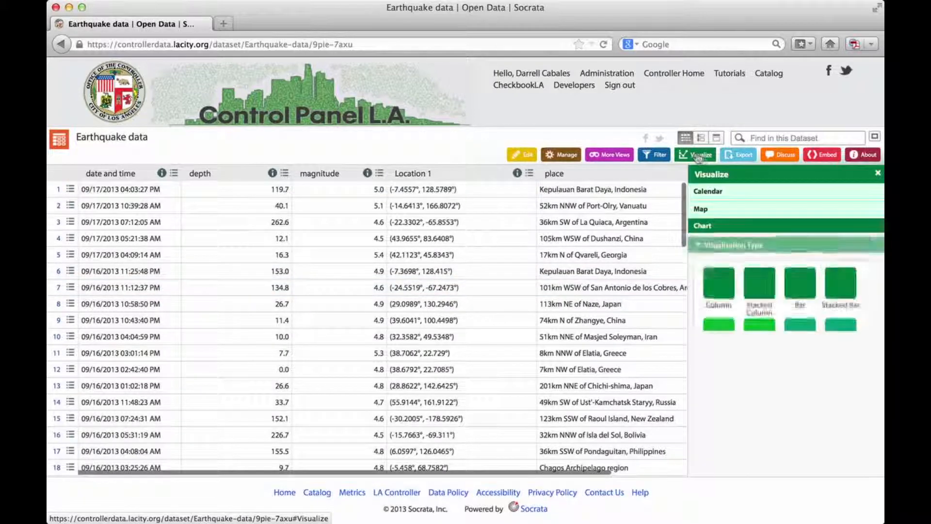
{"action": "left_click", "coordinate": [702, 210]}
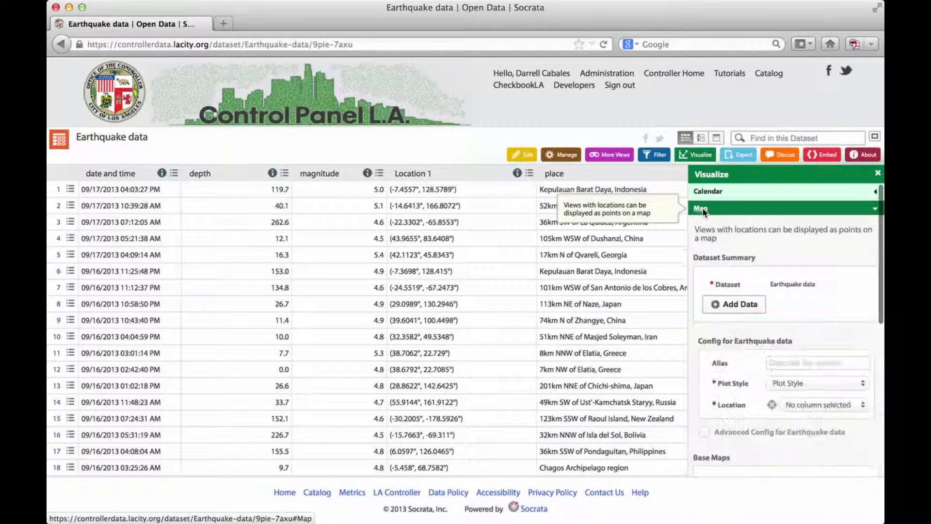
{"action": "left_click", "coordinate": [797, 384]}
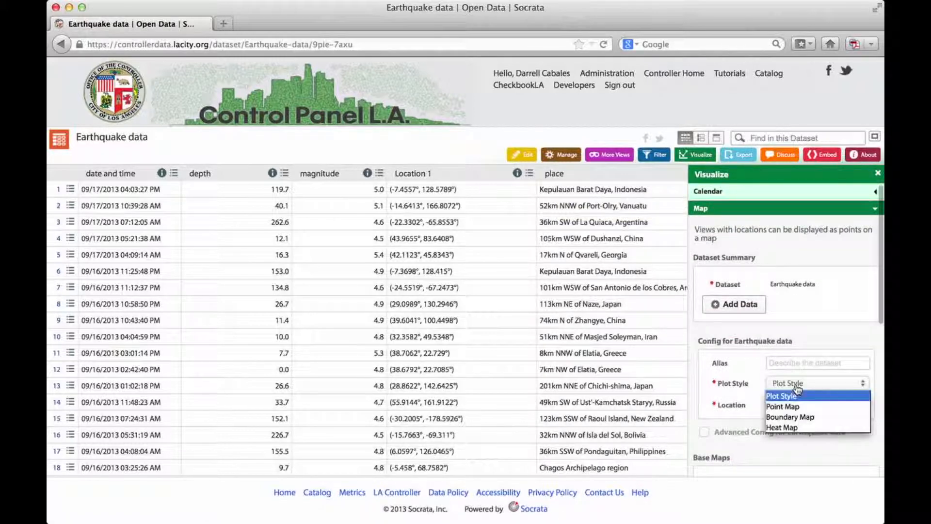
{"action": "left_click", "coordinate": [783, 408]}
{"action": "left_click", "coordinate": [793, 405]}
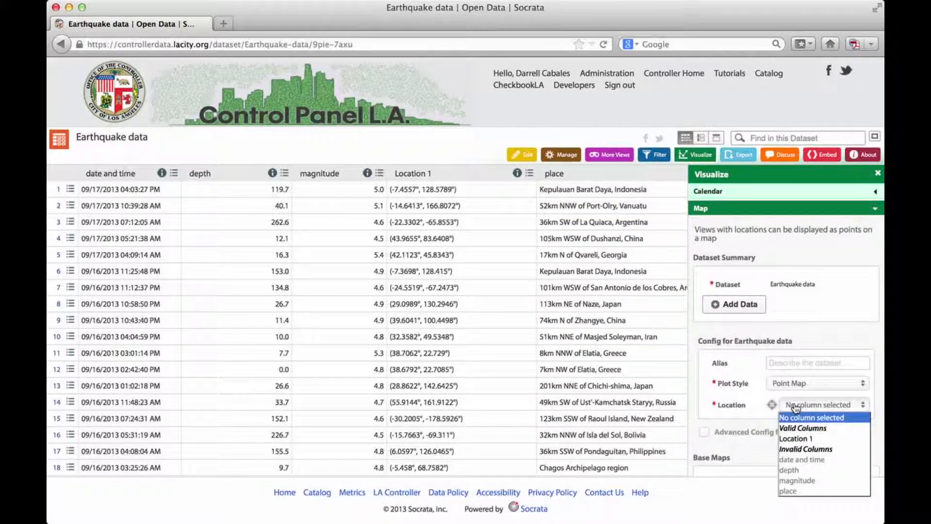
{"action": "left_click", "coordinate": [796, 438]}
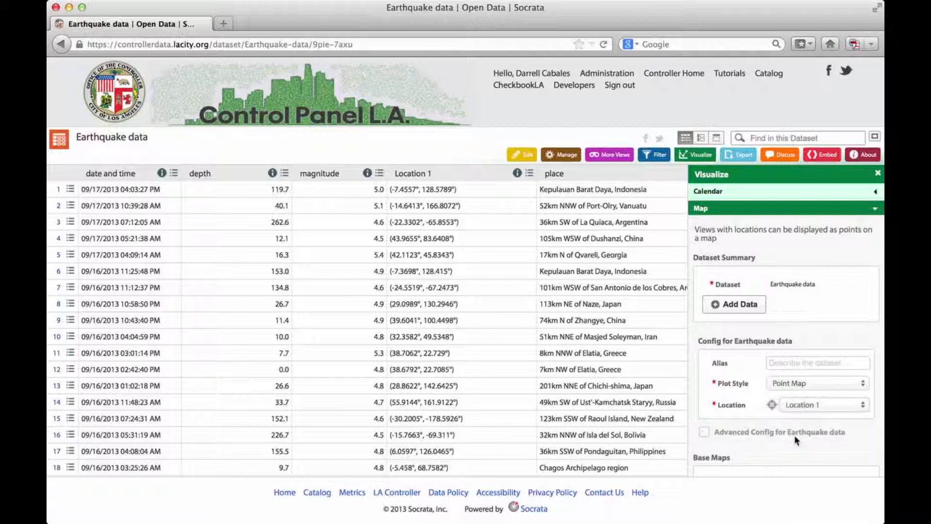
{"action": "scroll", "coordinate": [792, 434], "scroll_direction": "down", "scroll_amount": 6}
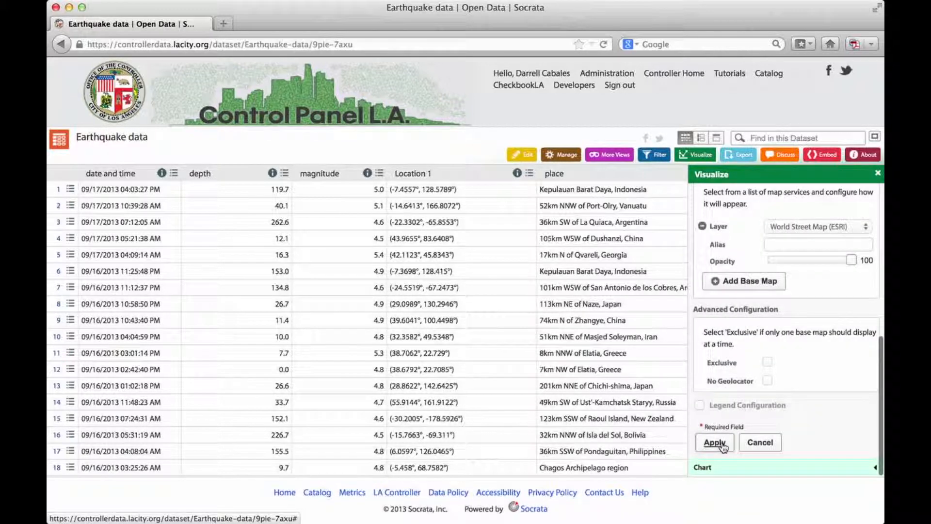
{"action": "left_click", "coordinate": [722, 445]}
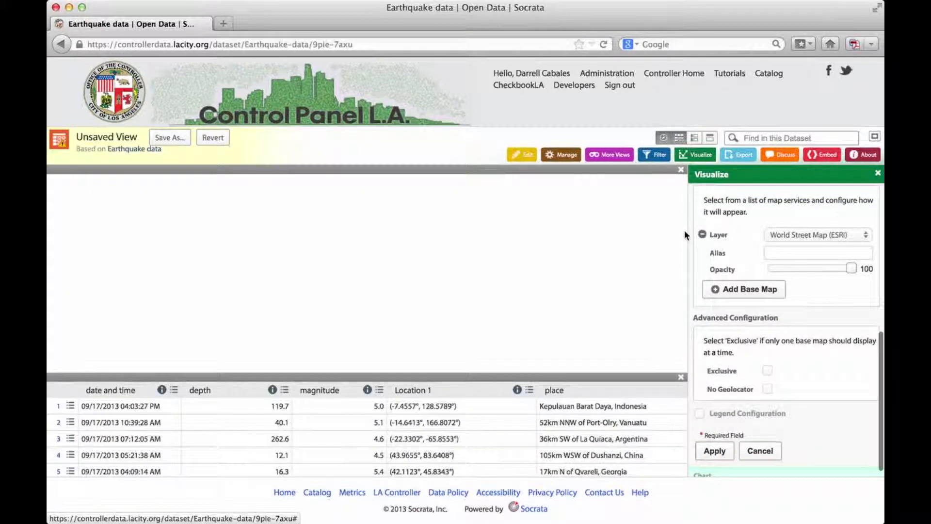
- Hide the table so only the earthquake map is displayed, and save the view as "MyMap"
{"action": "left_click", "coordinate": [681, 377]}
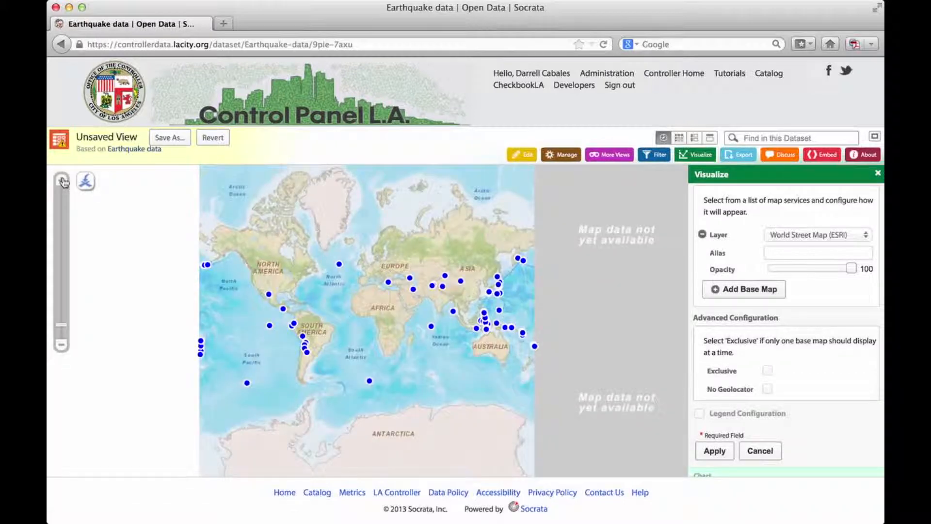
{"action": "left_click", "coordinate": [62, 182]}
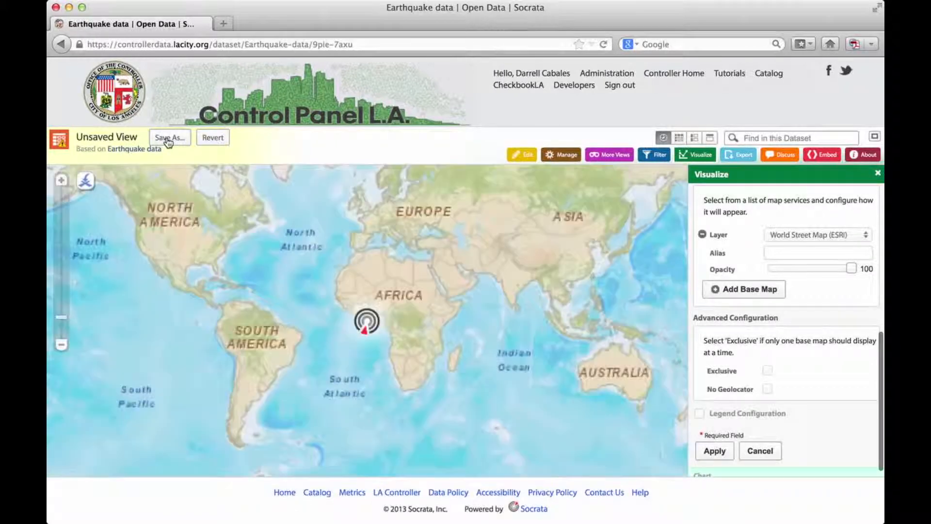
{"action": "left_click", "coordinate": [168, 139]}
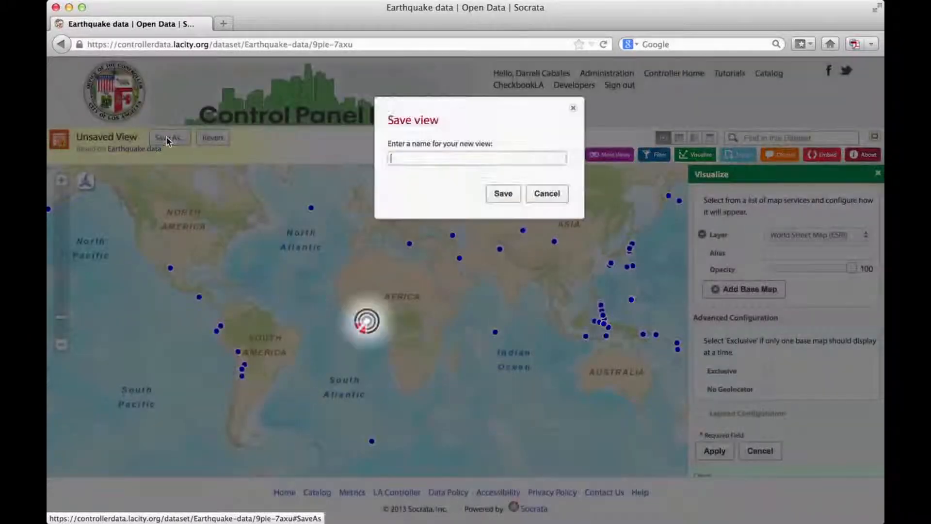
{"action": "type", "text": "MyMap"}
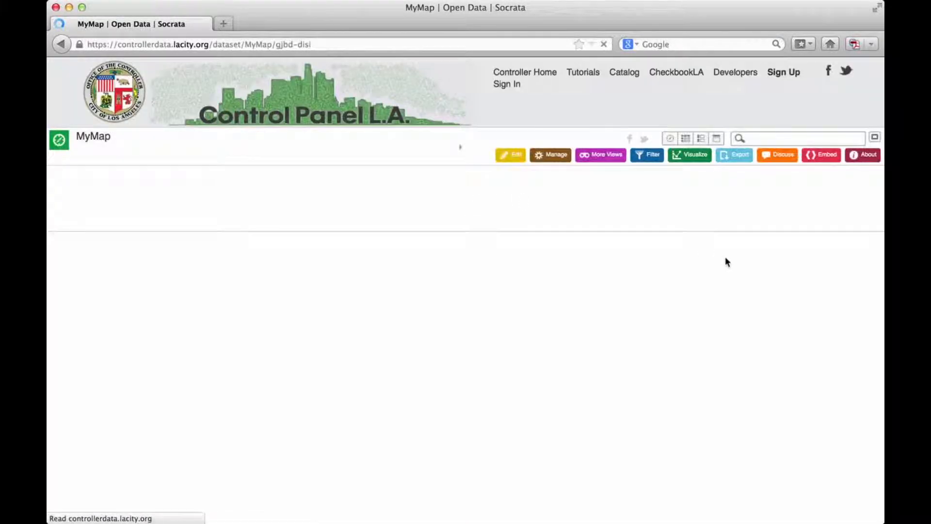
- Enable the advanced configuration for MyMap and apply magnitude as the point size column
{"action": "left_click", "coordinate": [702, 157]}
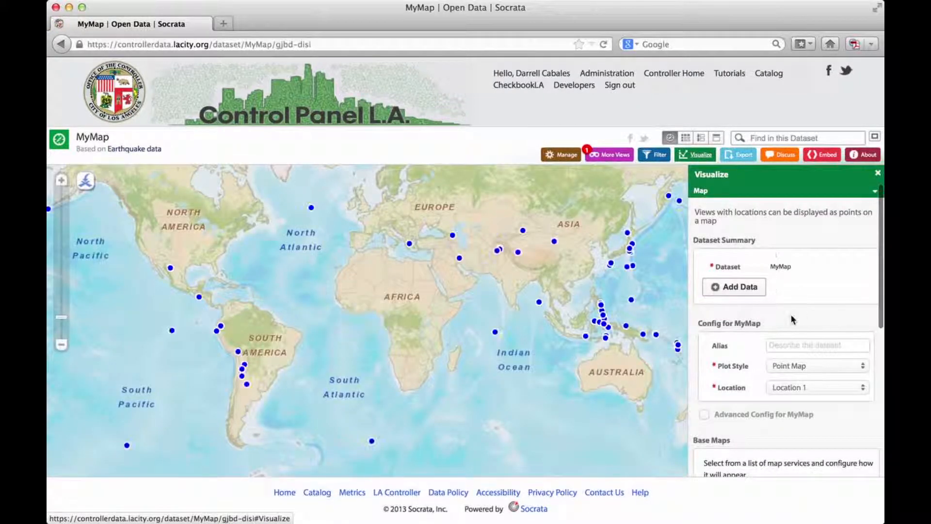
{"action": "scroll", "coordinate": [791, 314], "scroll_direction": "down", "scroll_amount": 2}
{"action": "left_click", "coordinate": [704, 366]}
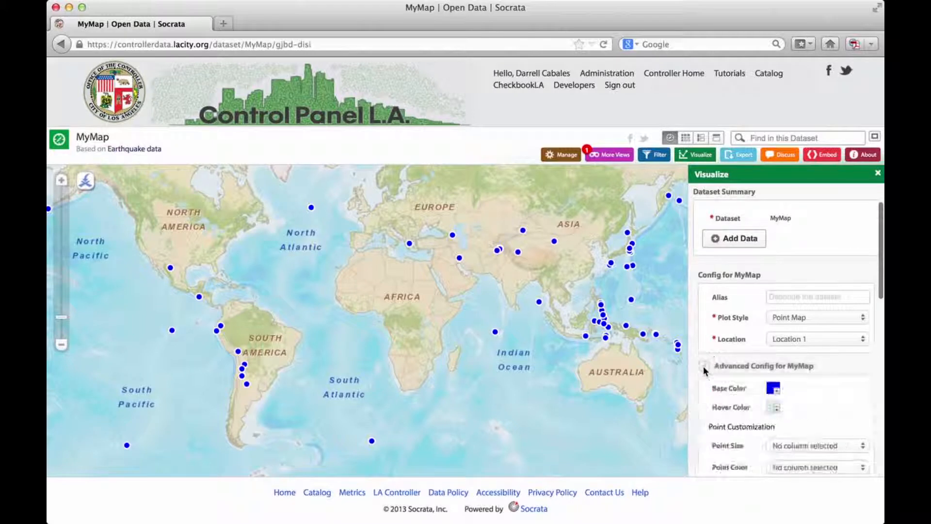
{"action": "scroll", "coordinate": [752, 391], "scroll_direction": "down", "scroll_amount": 4}
{"action": "left_click", "coordinate": [782, 339]}
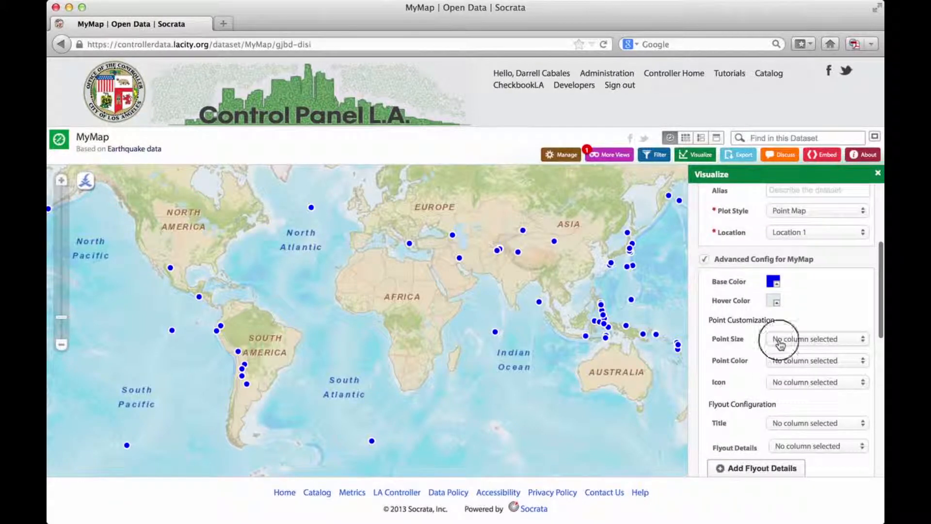
{"action": "left_click", "coordinate": [782, 340]}
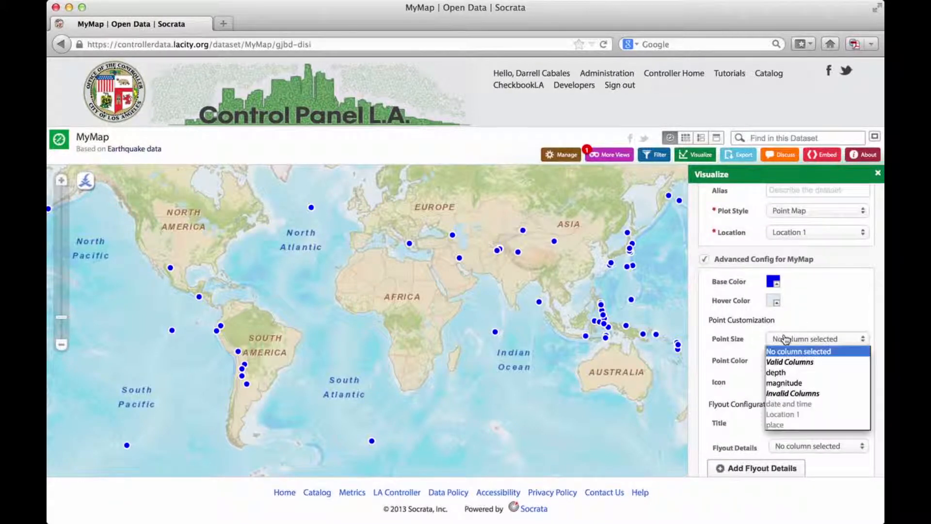
{"action": "left_click", "coordinate": [780, 385]}
{"action": "scroll", "coordinate": [777, 388], "scroll_direction": "down", "scroll_amount": 8}
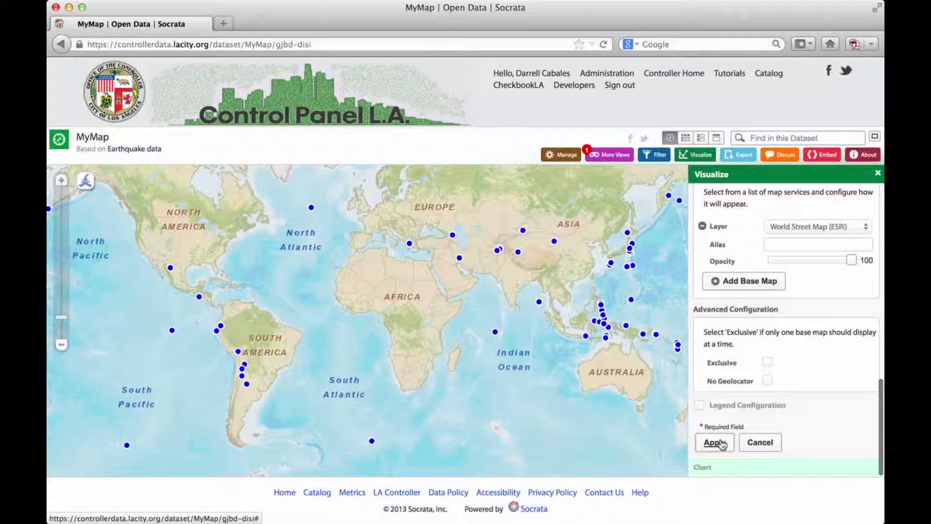
{"action": "left_click", "coordinate": [716, 442]}
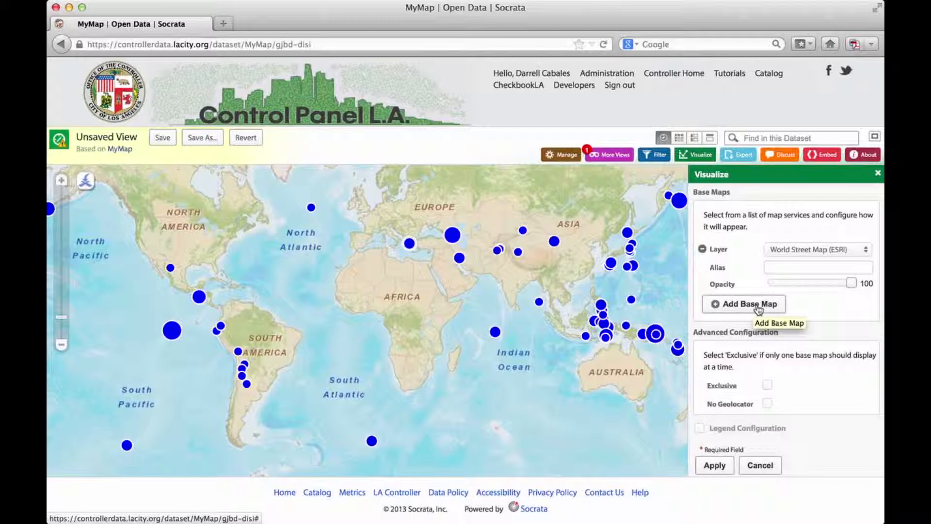
- Set the map's flyout title to the date and time column and its first flyout detail to magnitude
{"action": "scroll", "coordinate": [753, 284], "scroll_direction": "up", "scroll_amount": 4}
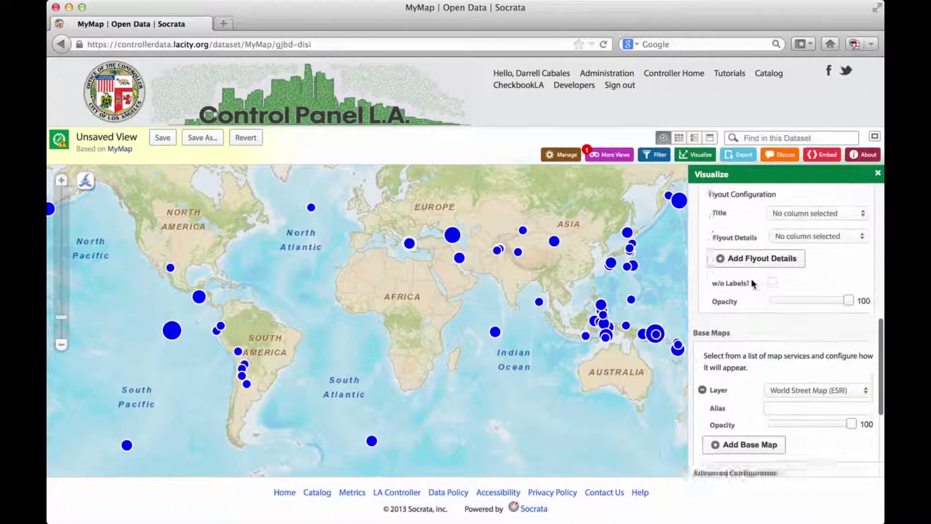
{"action": "scroll", "coordinate": [753, 279], "scroll_direction": "up", "scroll_amount": 1}
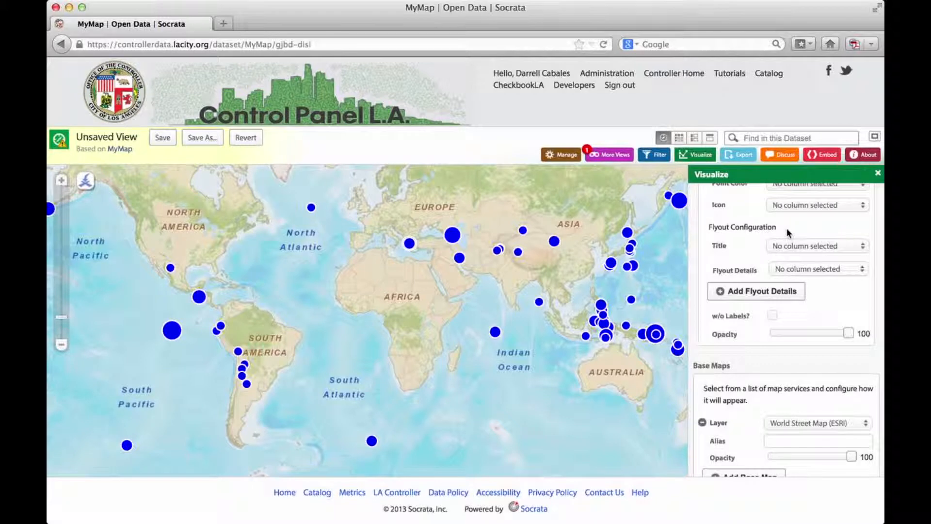
{"action": "left_click", "coordinate": [820, 248]}
{"action": "left_click", "coordinate": [782, 279]}
{"action": "left_click", "coordinate": [788, 269]}
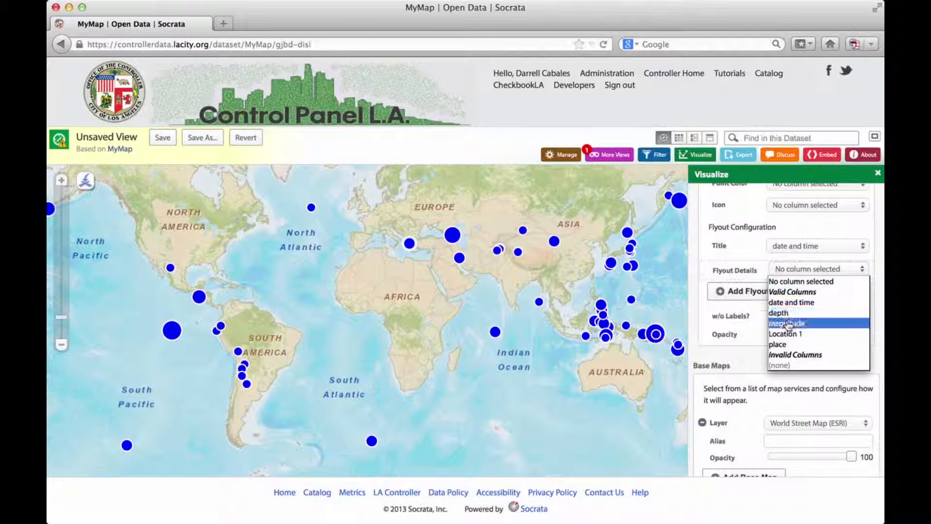
{"action": "left_click", "coordinate": [788, 324]}
- Add two more flyout details to the map, using the depth and place columns
{"action": "left_click", "coordinate": [789, 293]}
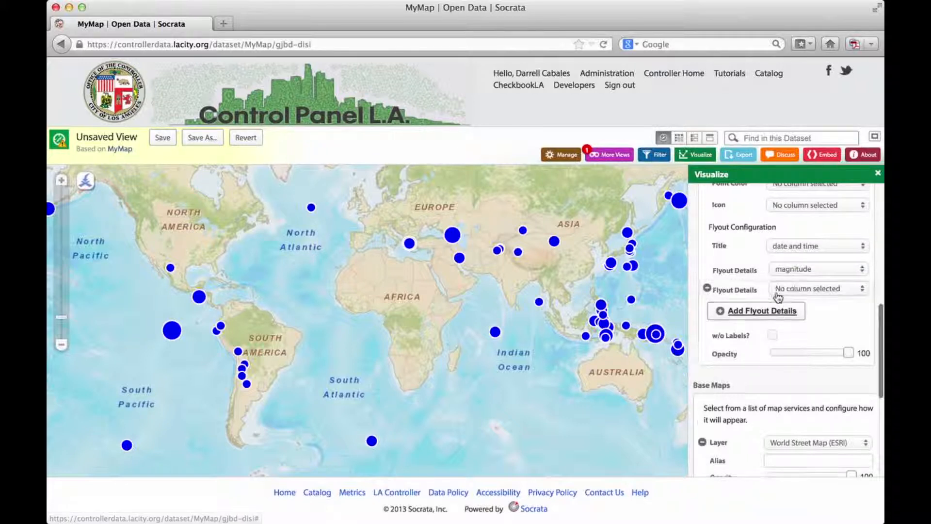
{"action": "left_click", "coordinate": [791, 291]}
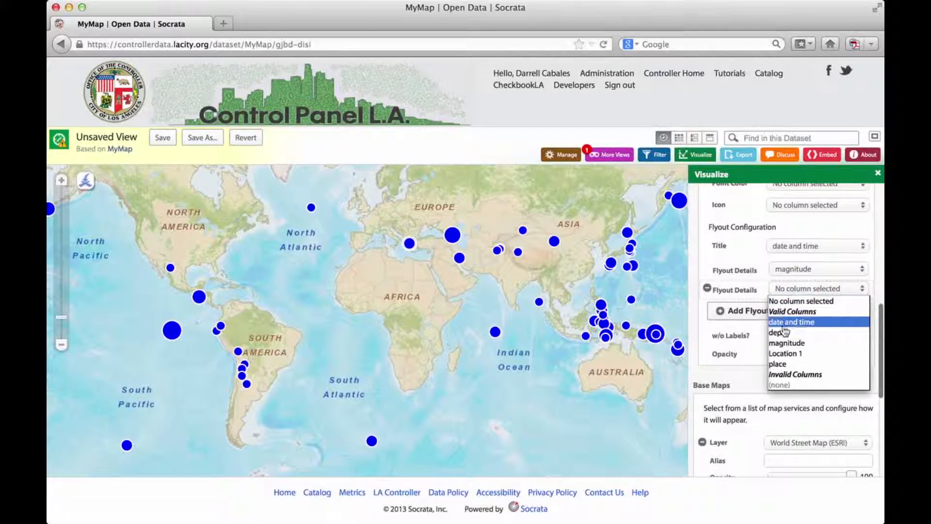
{"action": "left_click", "coordinate": [783, 332]}
{"action": "left_click", "coordinate": [781, 311]}
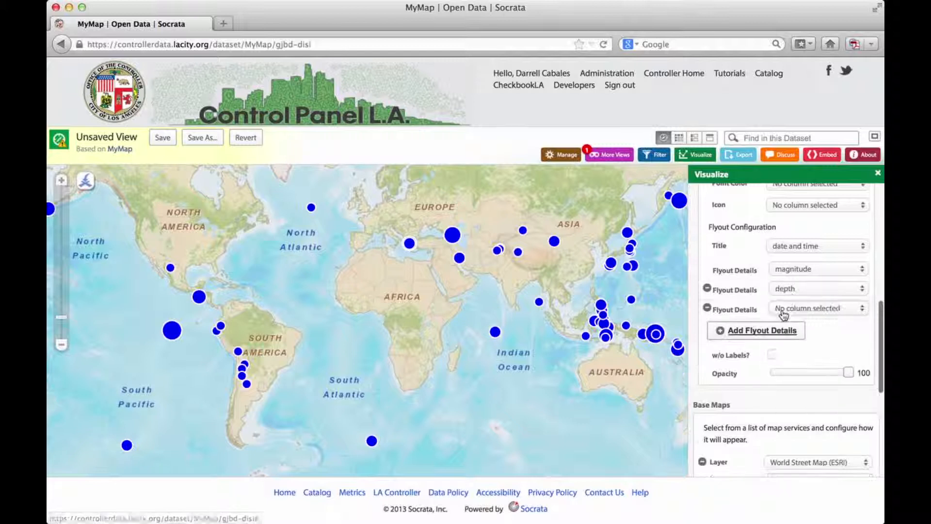
{"action": "left_click", "coordinate": [789, 312]}
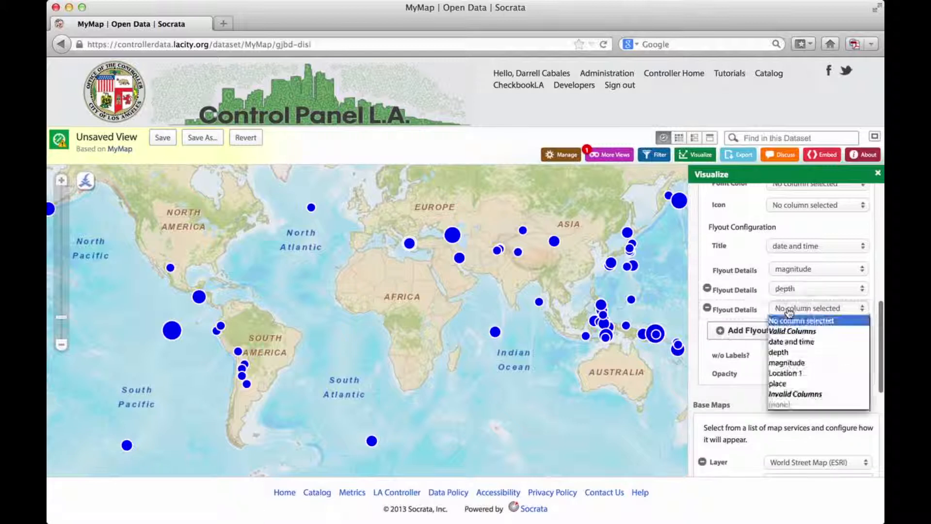
{"action": "left_click", "coordinate": [779, 384]}
- Apply the flyout configuration and open the flyout of the large earthquake point between Europe and Asia
{"action": "scroll", "coordinate": [773, 390], "scroll_direction": "down", "scroll_amount": 5}
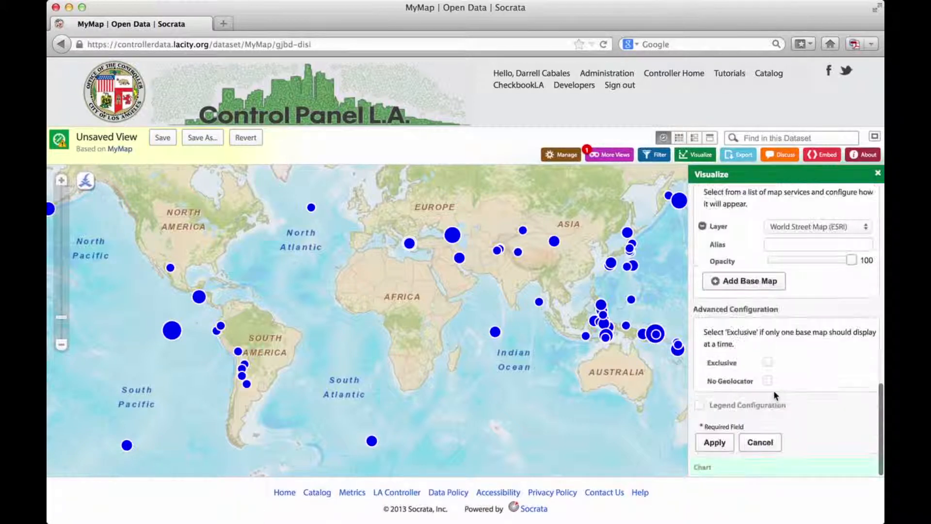
{"action": "left_click", "coordinate": [715, 443]}
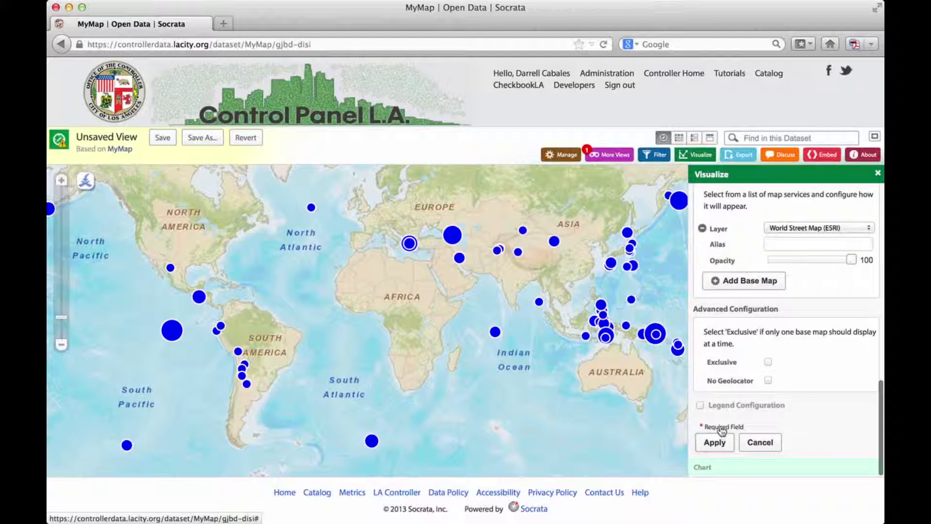
{"action": "left_click", "coordinate": [452, 236]}
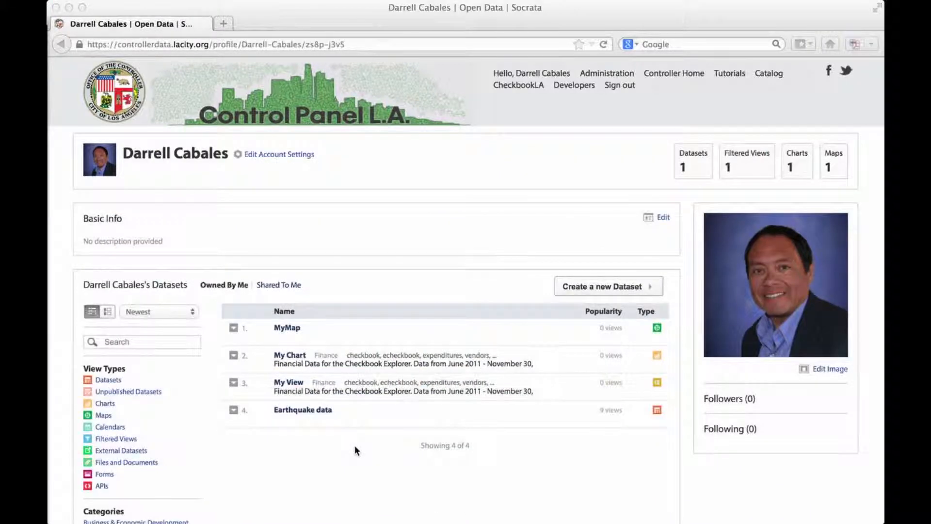
- Open My Chart from the profile's owned datasets and select its entire Social Data Player embed code
{"action": "left_click", "coordinate": [354, 447]}
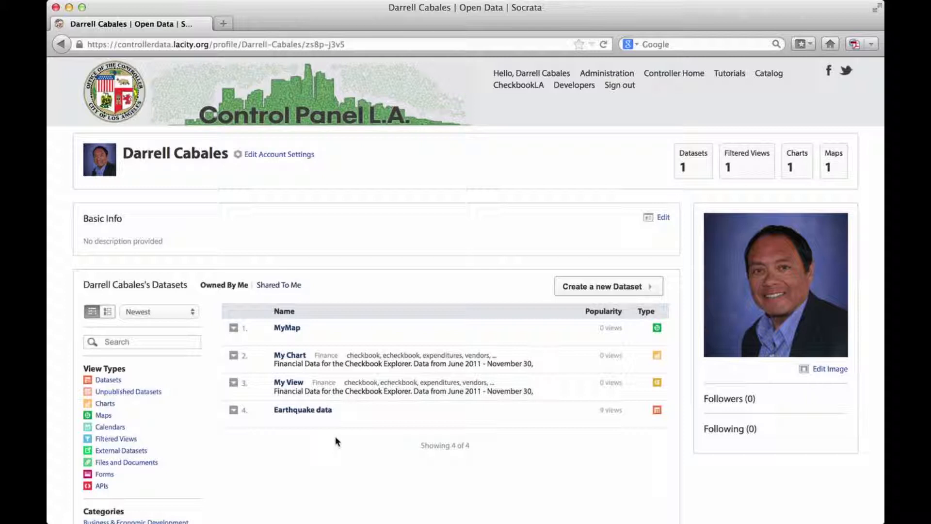
{"action": "scroll", "coordinate": [337, 440], "scroll_direction": "down", "scroll_amount": 1}
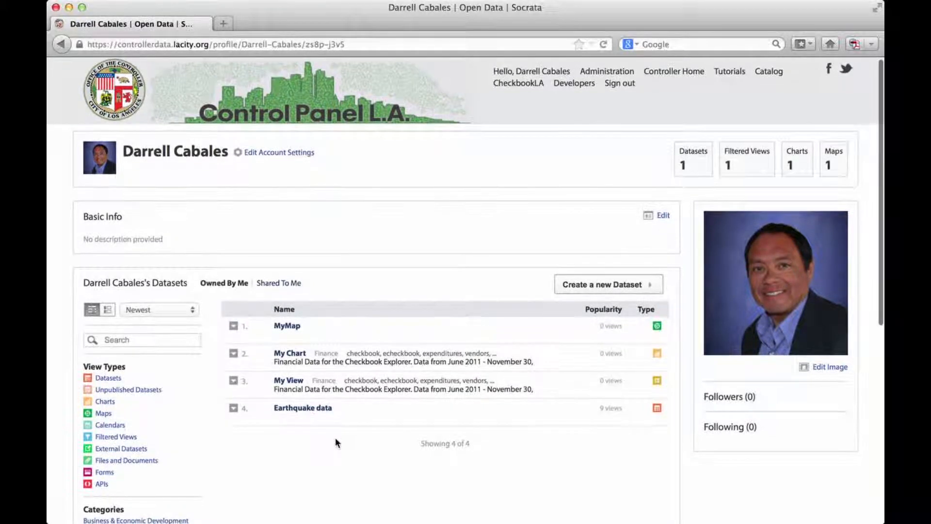
{"action": "left_click", "coordinate": [298, 357]}
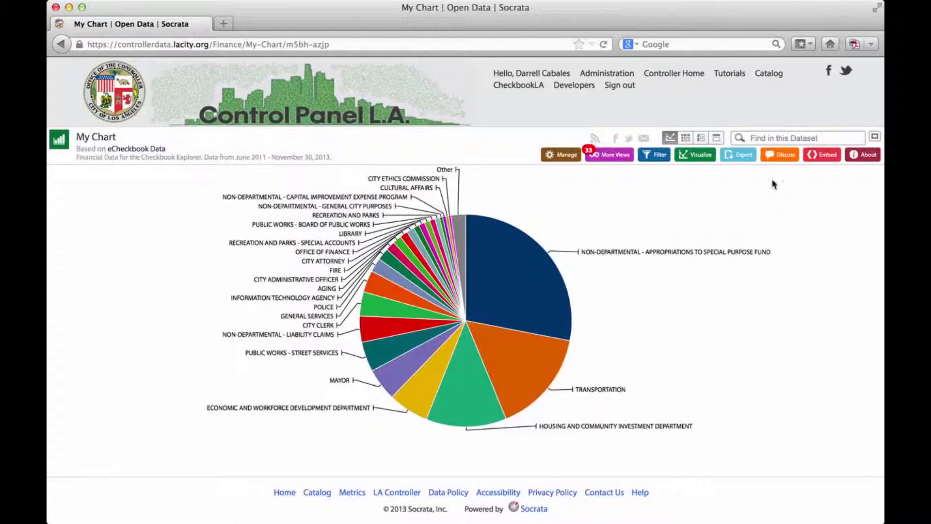
{"action": "left_click", "coordinate": [821, 157]}
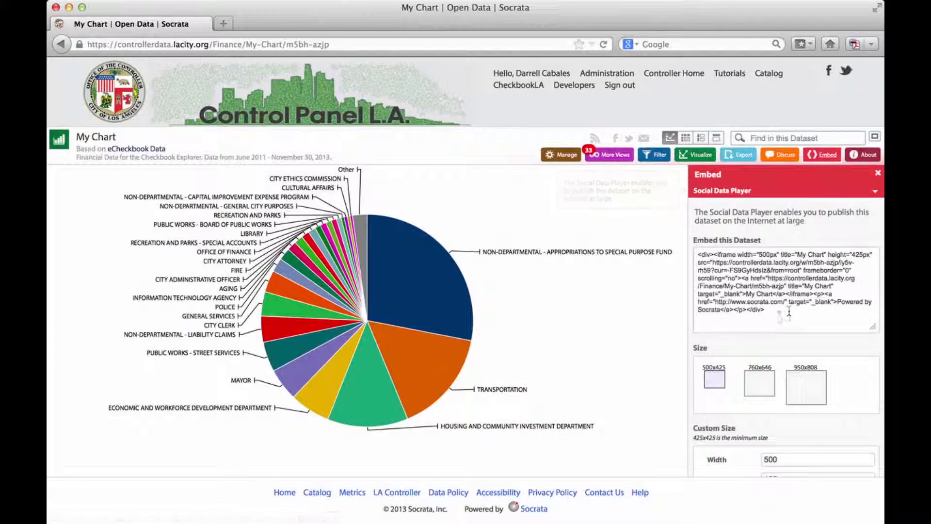
{"action": "left_click_drag", "start_coordinate": [790, 311], "coordinate": [681, 254]}
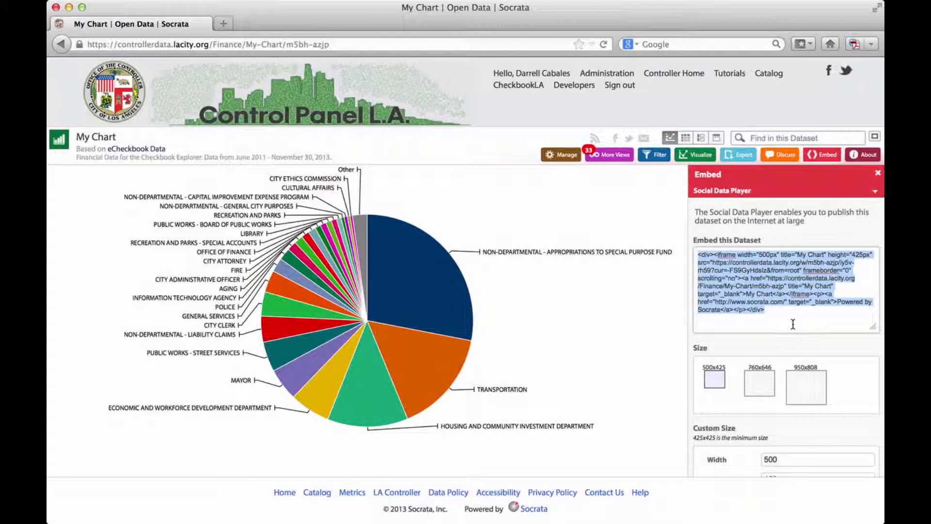
- Try the preset embed sizes for My Chart and choose 760x646
{"action": "scroll", "coordinate": [794, 324], "scroll_direction": "down", "scroll_amount": 5}
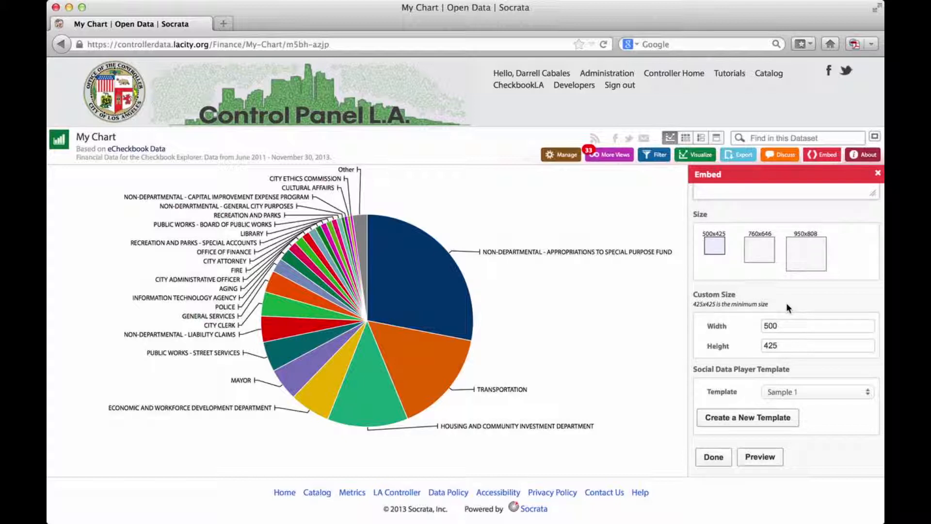
{"action": "left_click", "coordinate": [760, 250]}
{"action": "left_click", "coordinate": [809, 257]}
{"action": "left_click", "coordinate": [768, 257]}
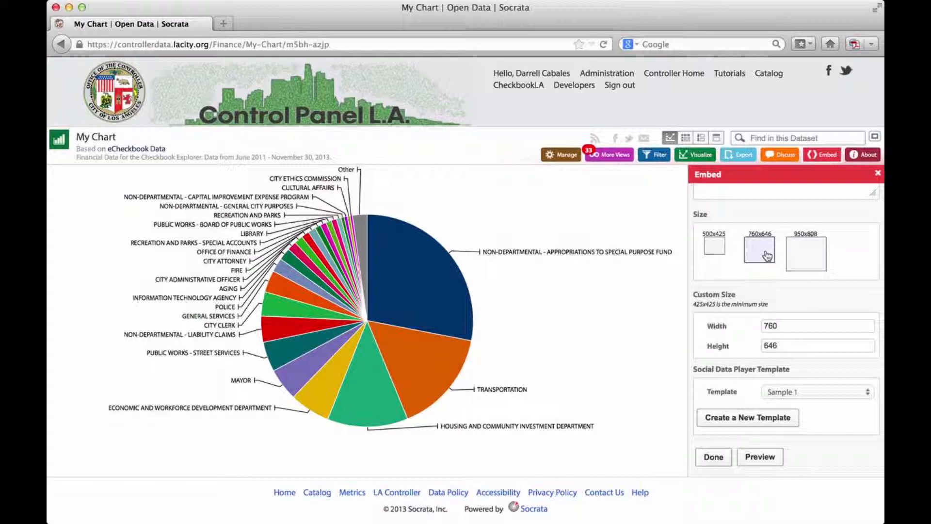
{"action": "left_click", "coordinate": [786, 327]}
{"action": "left_click", "coordinate": [795, 342]}
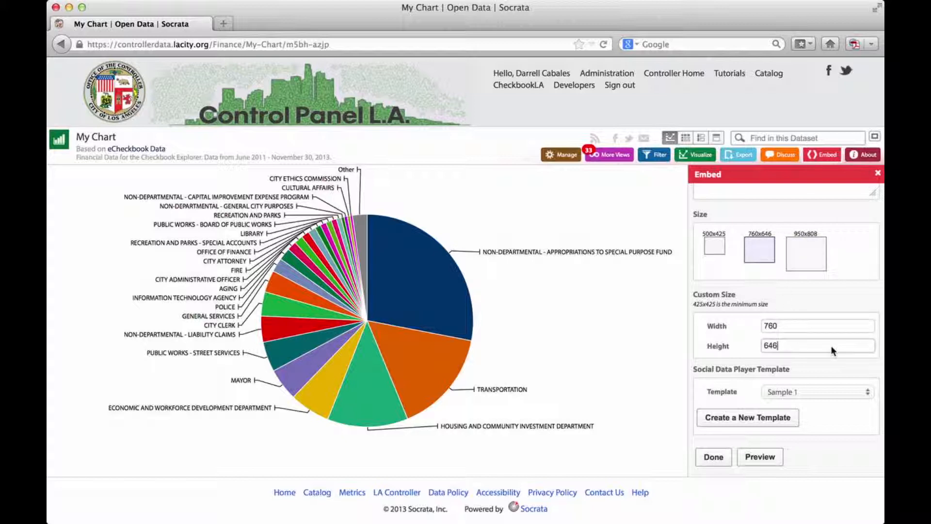
- Check the available Social Data Player templates, keep Sample 1, and preview the embedded chart
{"action": "left_click", "coordinate": [824, 397]}
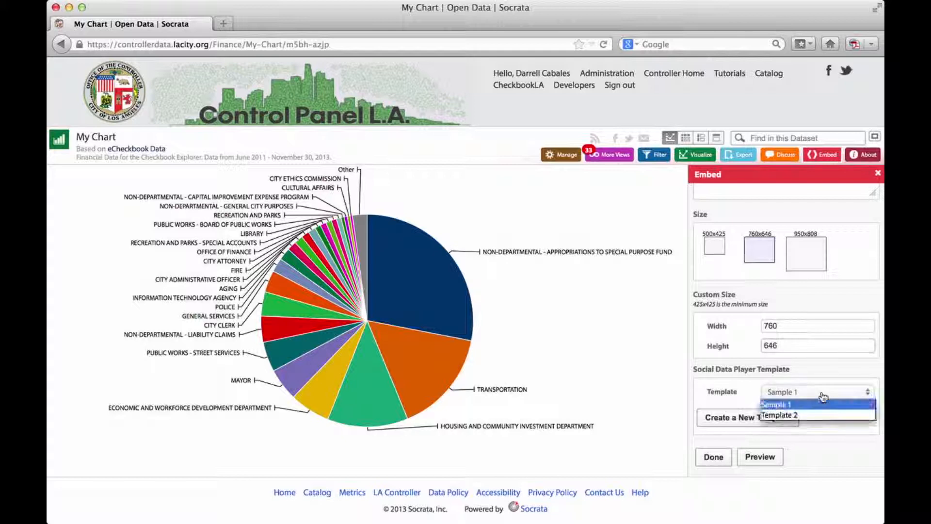
{"action": "left_click", "coordinate": [824, 396]}
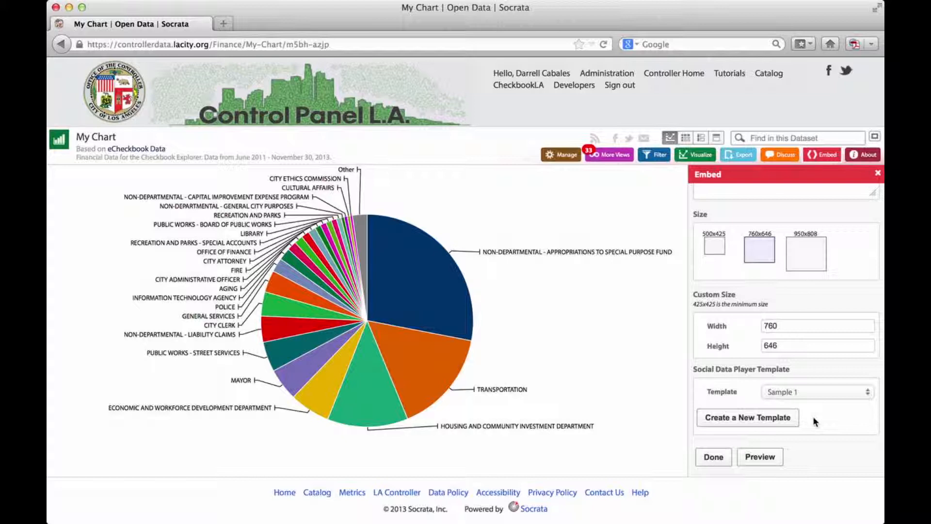
{"action": "left_click", "coordinate": [762, 456]}
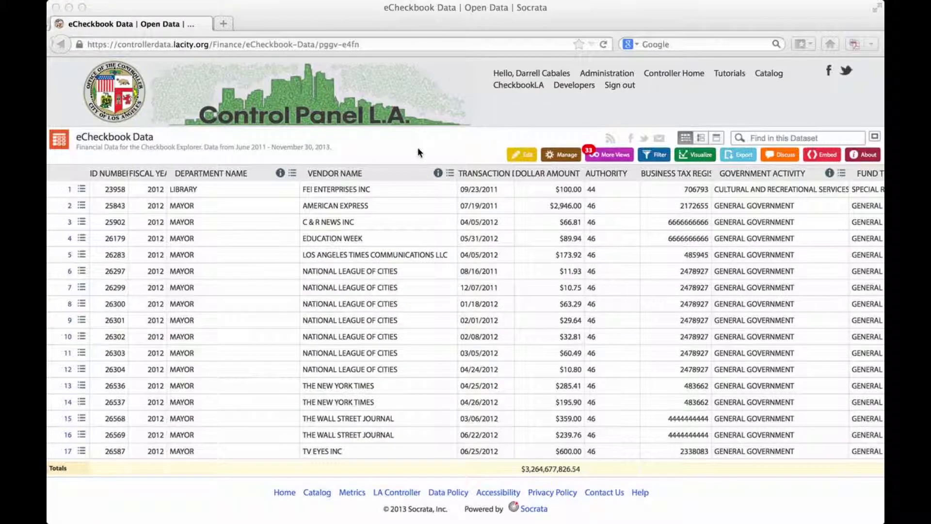
- Review eCheckbook Data's export options, covering the download formats, API access endpoint and column IDs
{"action": "left_click", "coordinate": [418, 148]}
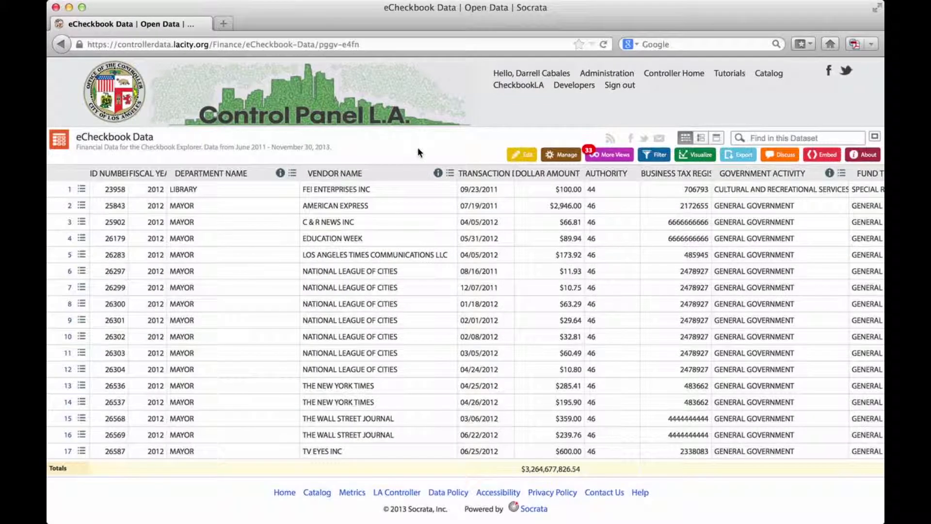
{"action": "left_click", "coordinate": [745, 156]}
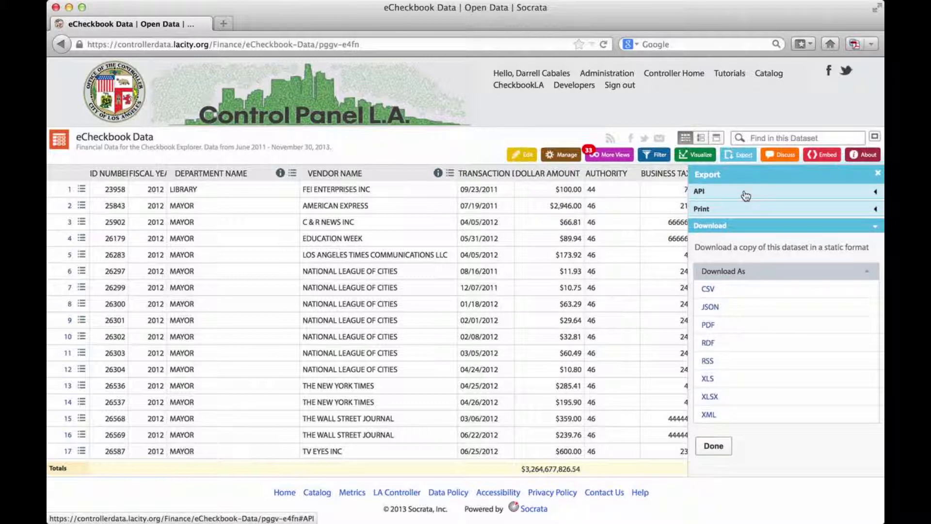
{"action": "left_click", "coordinate": [700, 193]}
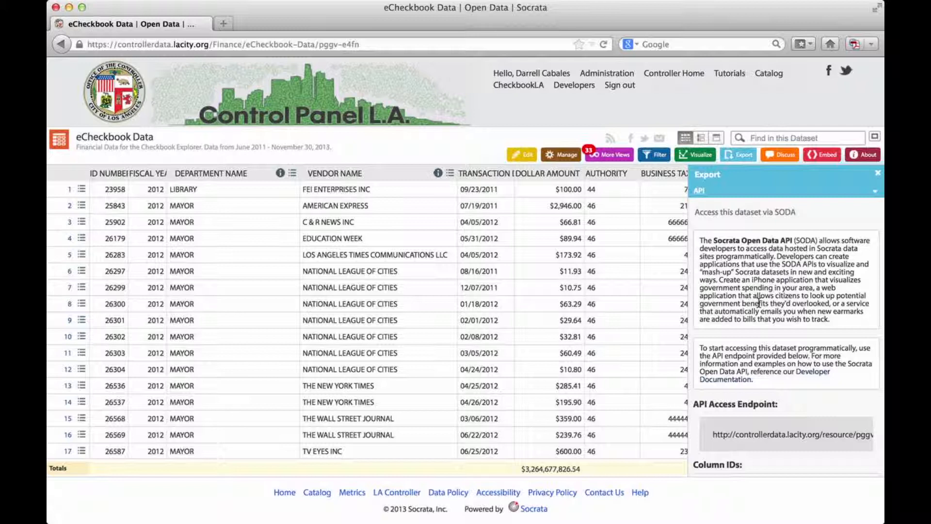
{"action": "scroll", "coordinate": [764, 330], "scroll_direction": "down", "scroll_amount": 5}
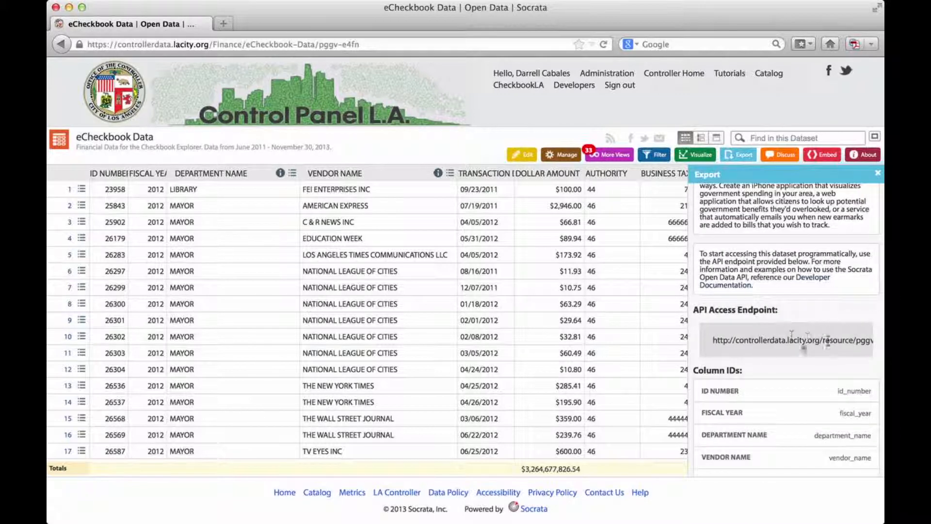
{"action": "scroll", "coordinate": [792, 390], "scroll_direction": "down", "scroll_amount": 10}
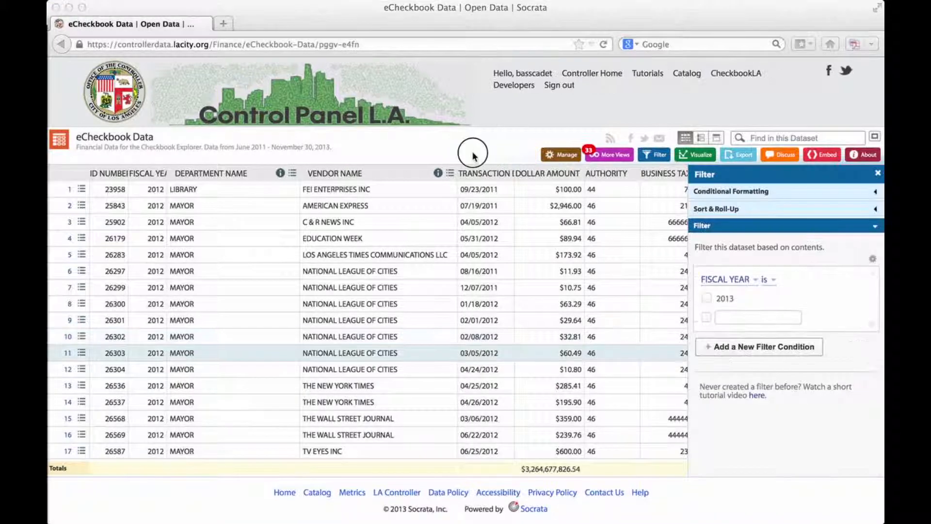
- Review the summary information about the eCheckbook Data dataset, including its description, activity and metadata
{"action": "left_click", "coordinate": [866, 155]}
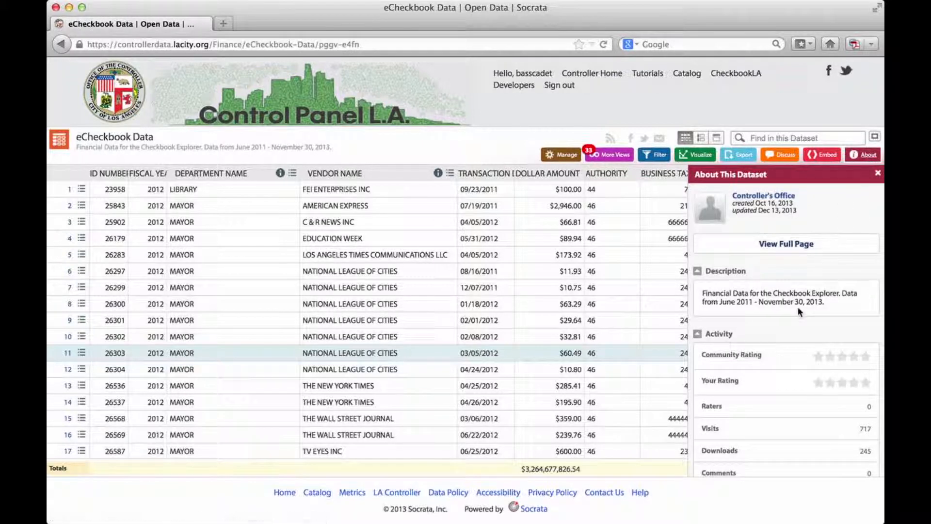
{"action": "scroll", "coordinate": [798, 308], "scroll_direction": "down", "scroll_amount": 10}
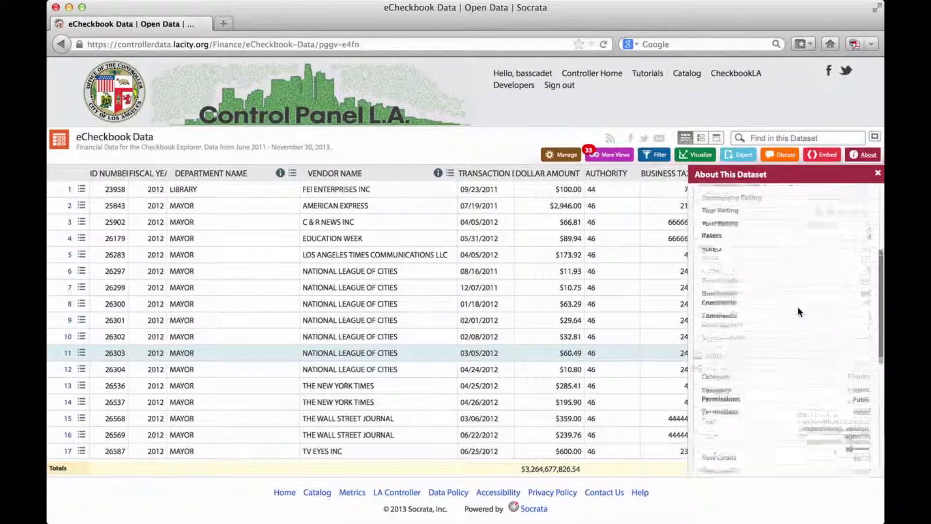
{"action": "scroll", "coordinate": [799, 311], "scroll_direction": "up", "scroll_amount": 10}
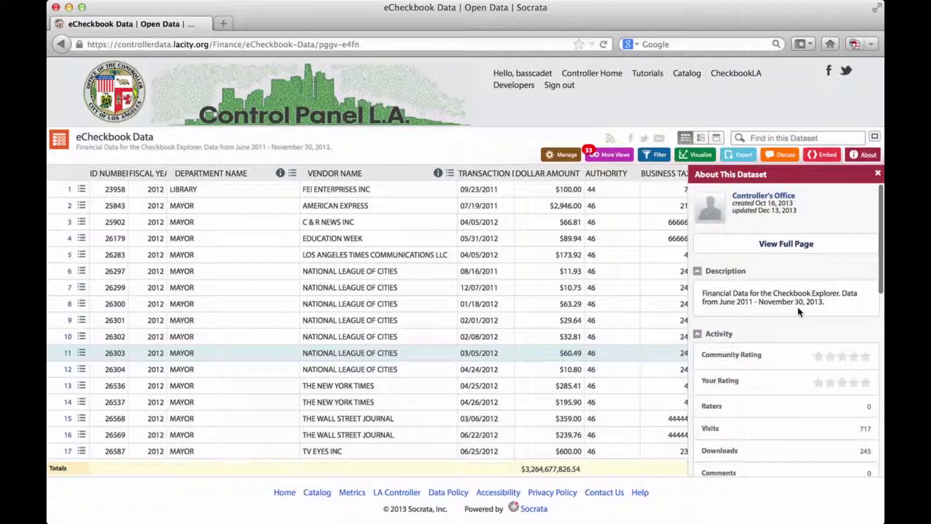
- Open the full About page for eCheckbook Data and review its metadata, links, licensing and available actions
{"action": "left_click", "coordinate": [788, 246]}
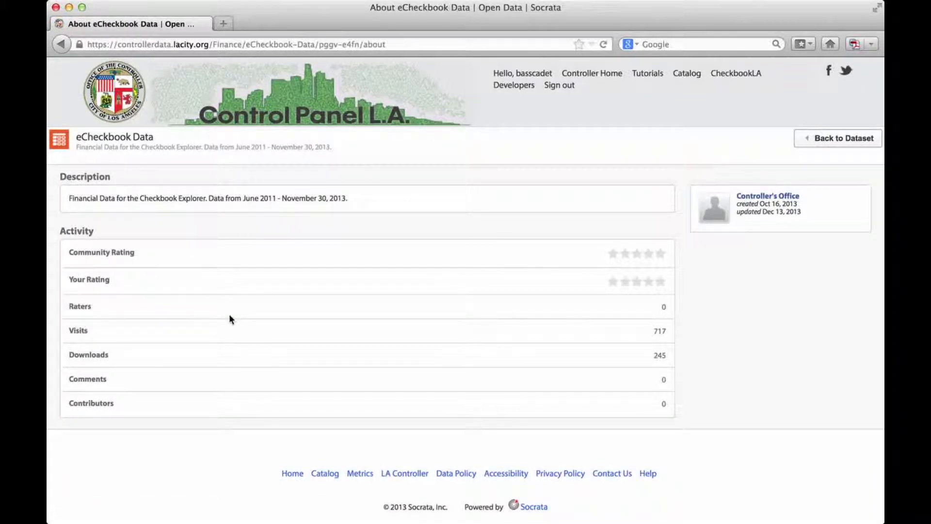
{"action": "scroll", "coordinate": [231, 319], "scroll_direction": "down", "scroll_amount": 5}
{"action": "scroll", "coordinate": [230, 318], "scroll_direction": "down", "scroll_amount": 2}
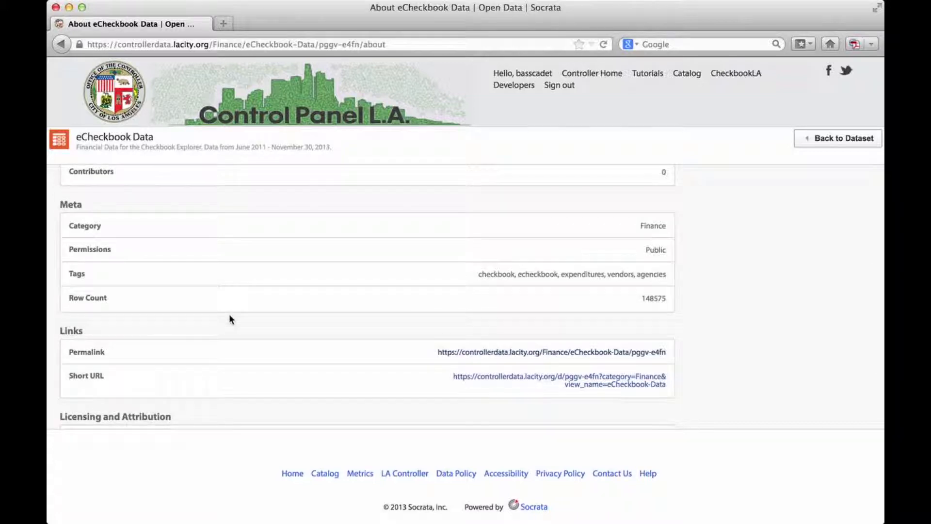
{"action": "scroll", "coordinate": [233, 319], "scroll_direction": "down", "scroll_amount": 4}
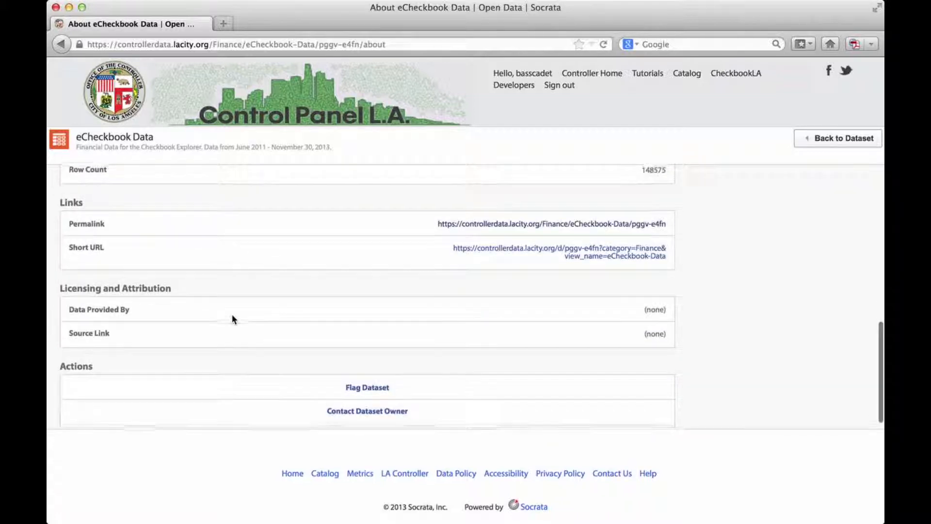
{"action": "scroll", "coordinate": [235, 319], "scroll_direction": "down", "scroll_amount": 1}
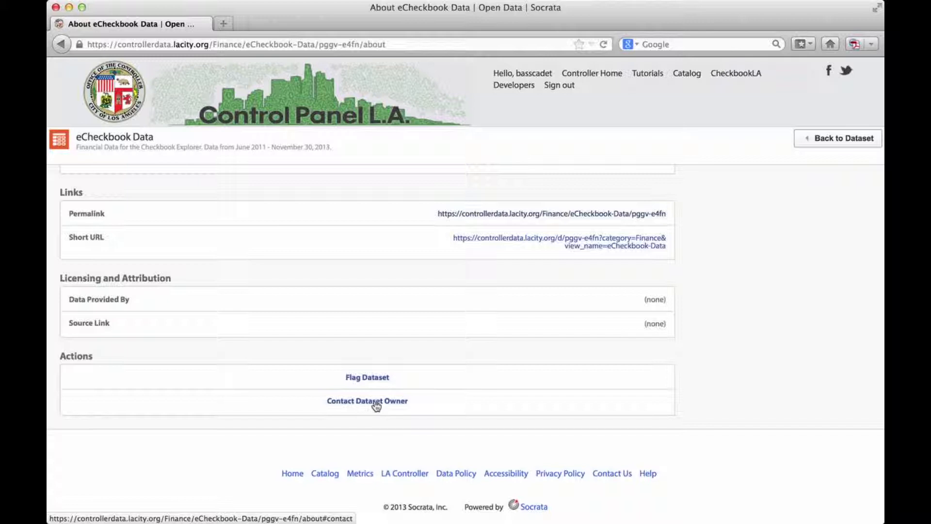
- Review eCheckbook Data's flagging form and its purpose choices, cancel it without sending, and open the form for contacting the dataset owner
{"action": "left_click", "coordinate": [371, 376]}
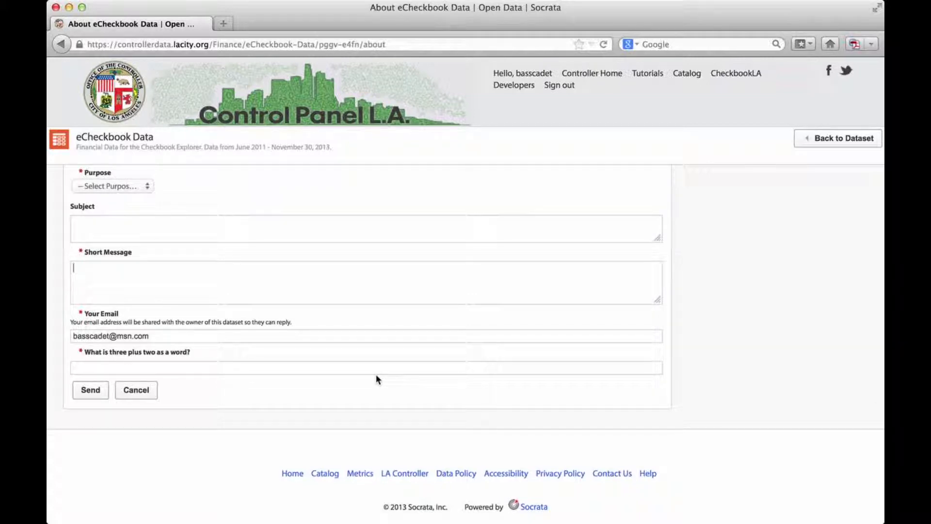
{"action": "left_click", "coordinate": [139, 187]}
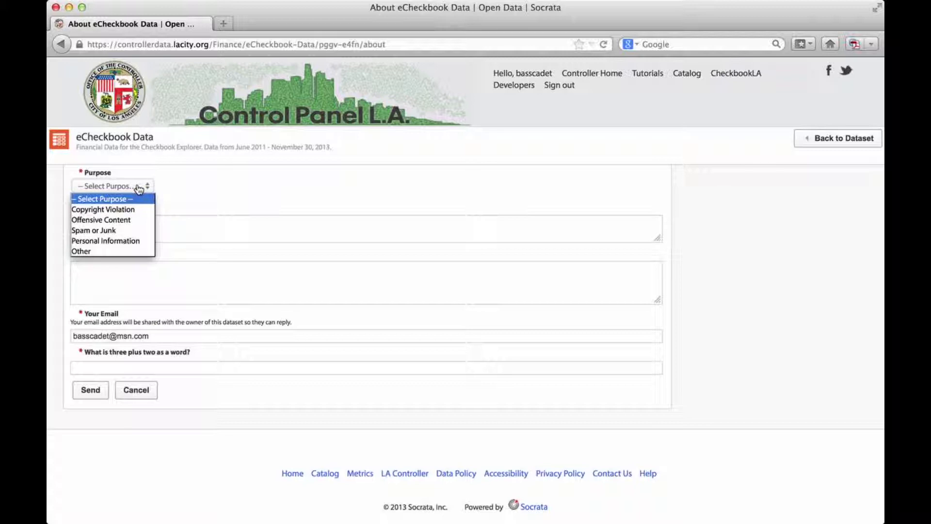
{"action": "left_click", "coordinate": [187, 189]}
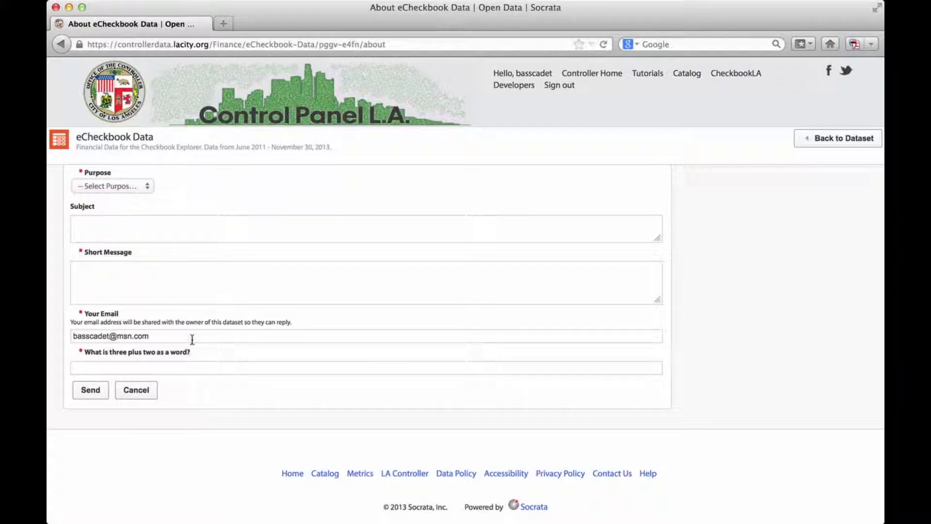
{"action": "left_click", "coordinate": [222, 370]}
{"action": "left_click", "coordinate": [138, 389]}
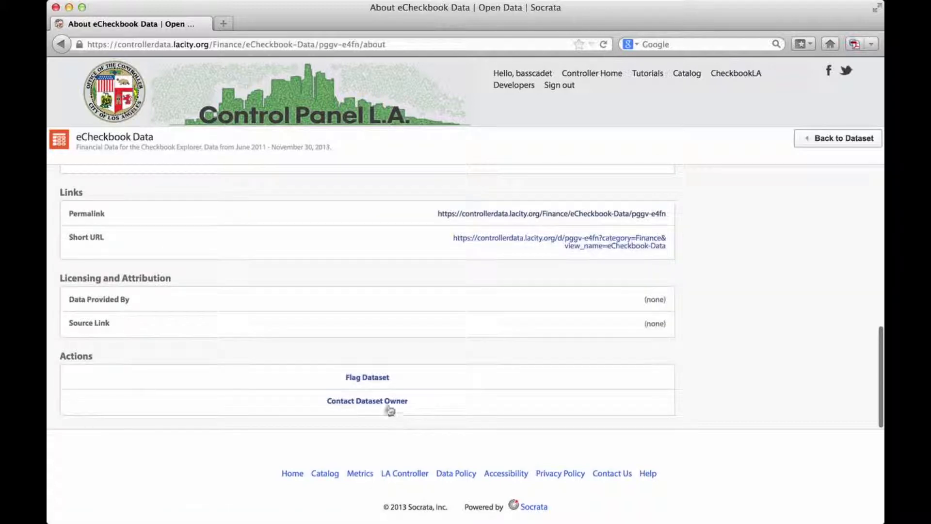
{"action": "left_click", "coordinate": [380, 402]}
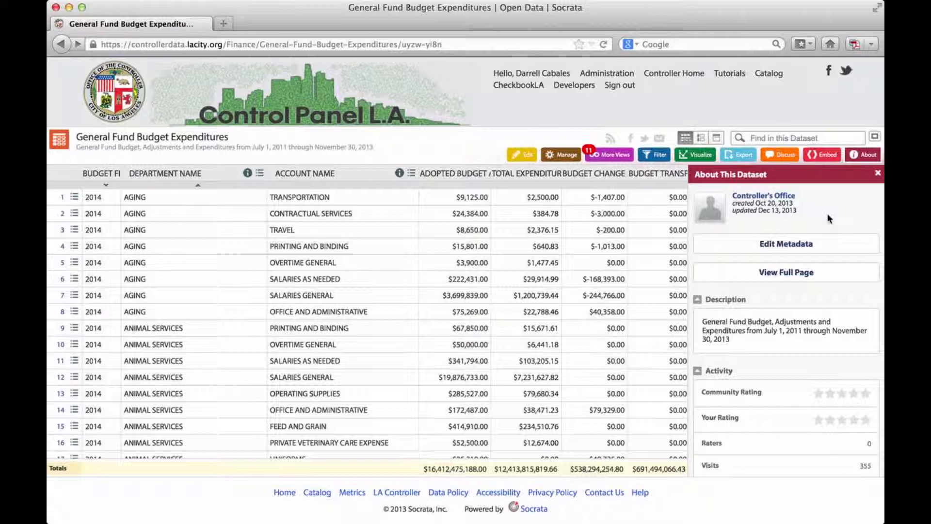
- Review the editable metadata fields of the General Fund Budget Expenditures dataset and return to the dataset without changing them
{"action": "left_click", "coordinate": [787, 249]}
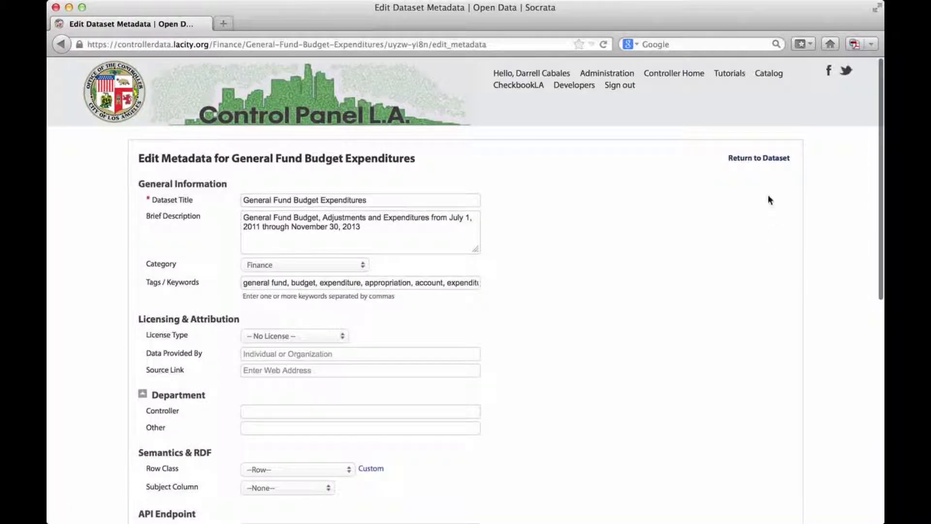
{"action": "left_click", "coordinate": [772, 162]}
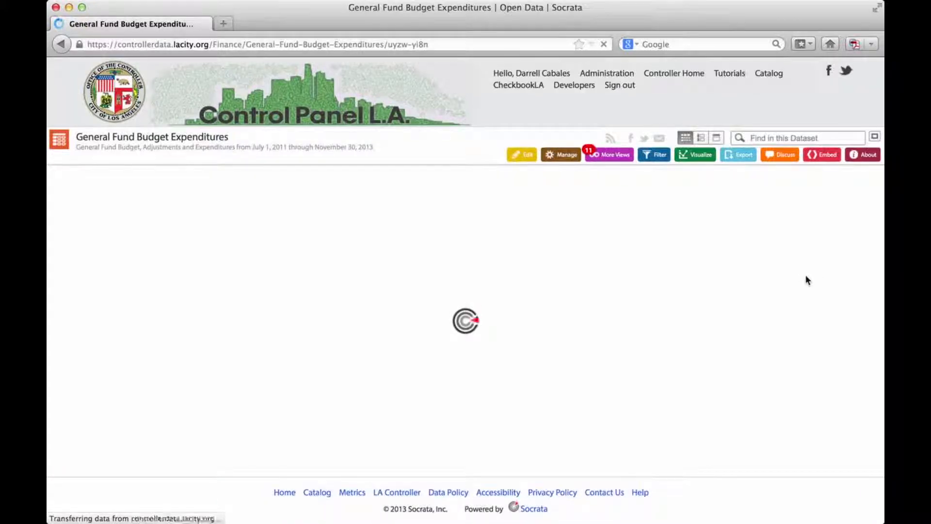
- Open the statistics page for General Fund Budget Expenditures from its dataset information and review the usage figures, Bytes Out chart and top referrers
{"action": "left_click", "coordinate": [868, 155]}
{"action": "scroll", "coordinate": [827, 290], "scroll_direction": "down", "scroll_amount": 4}
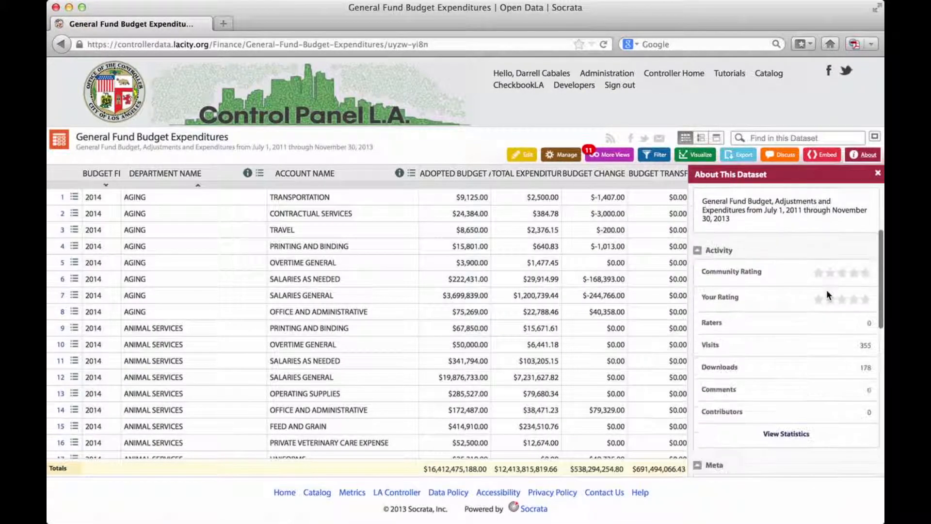
{"action": "left_click", "coordinate": [796, 383]}
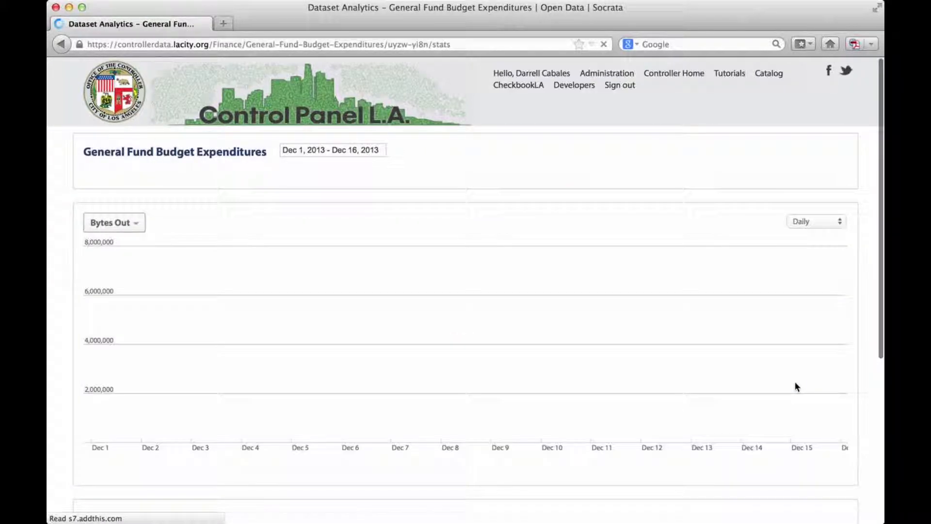
{"action": "scroll", "coordinate": [796, 386], "scroll_direction": "down", "scroll_amount": 5}
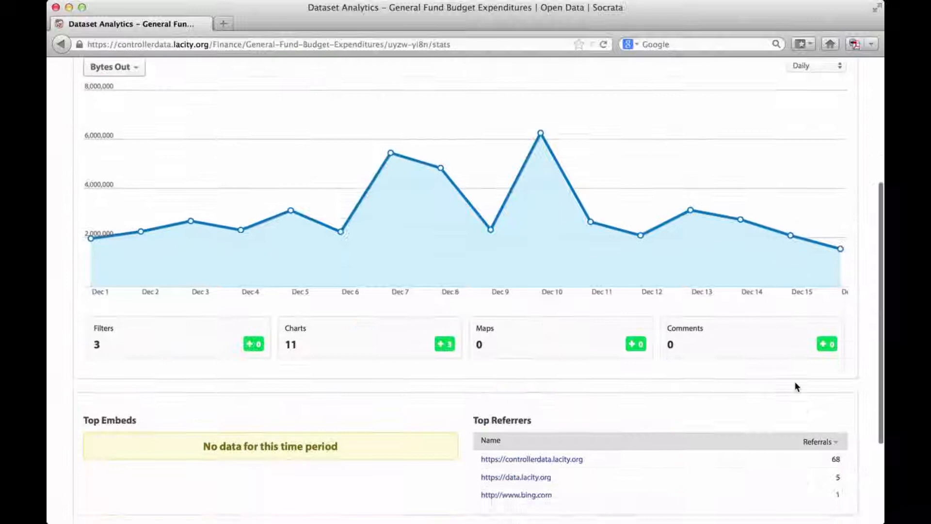
{"action": "scroll", "coordinate": [796, 383], "scroll_direction": "up", "scroll_amount": 5}
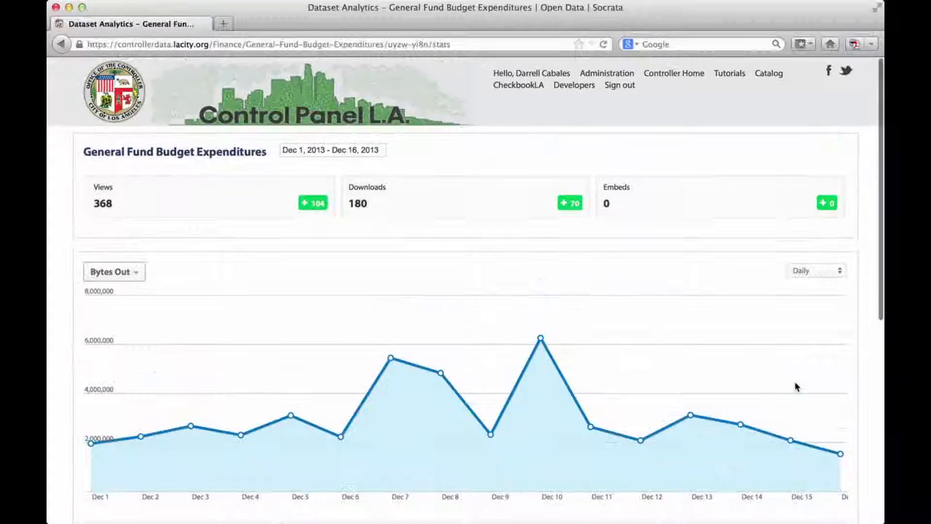